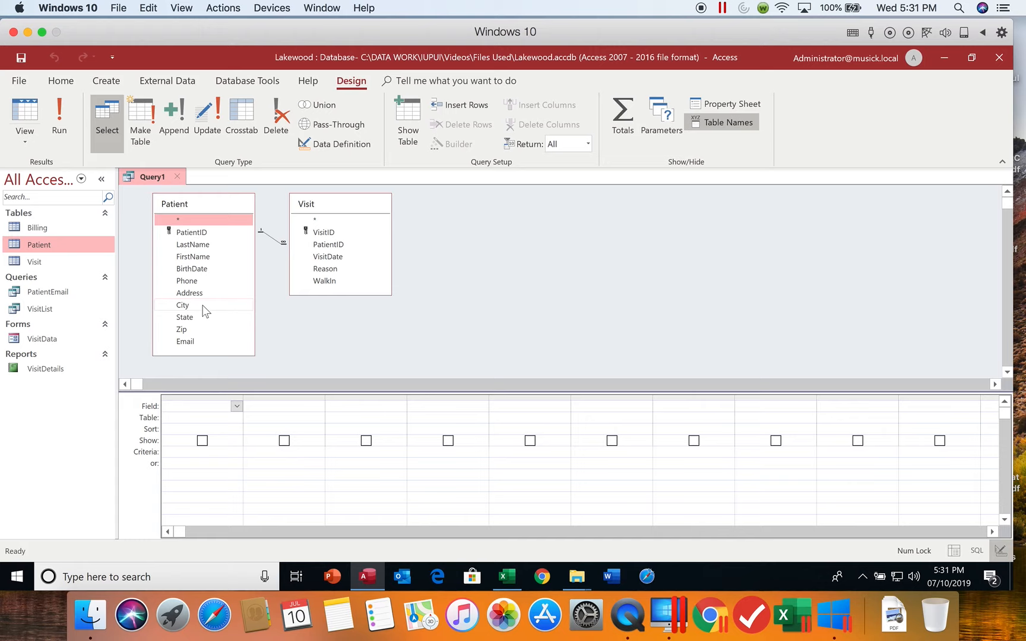
- Add City, FirstName and LastName from Patient plus VisitDate and Reason from Visit to the query grid, and run the query
double_click(204, 306)
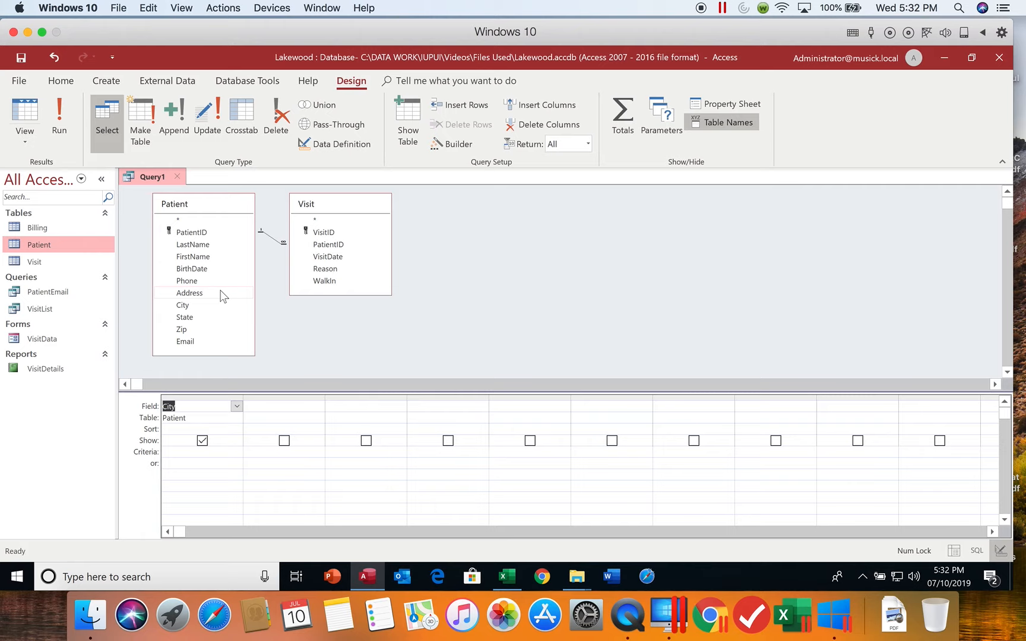
double_click(207, 258)
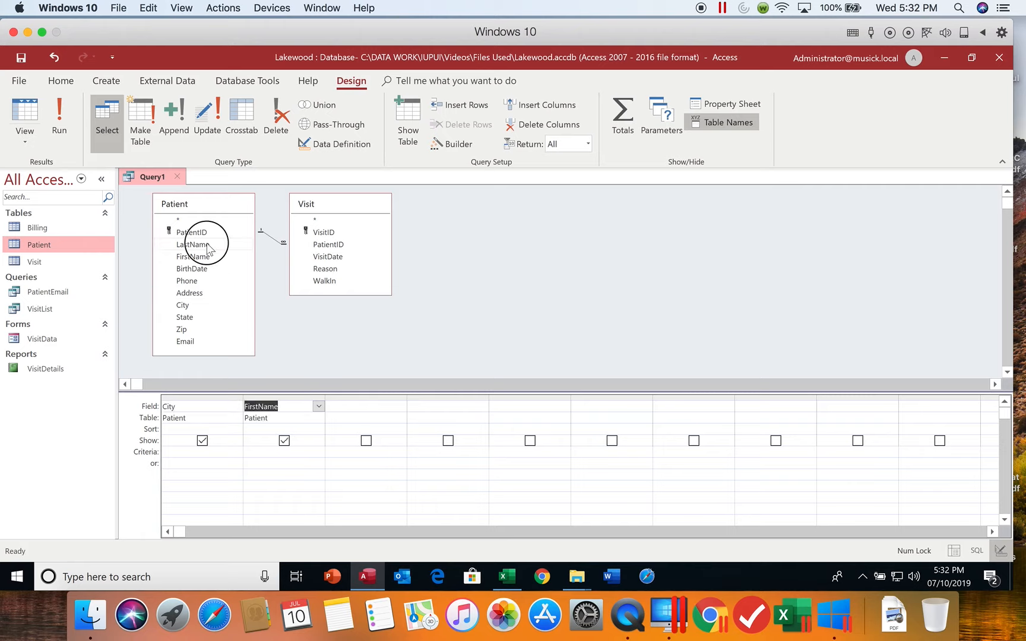
double_click(207, 246)
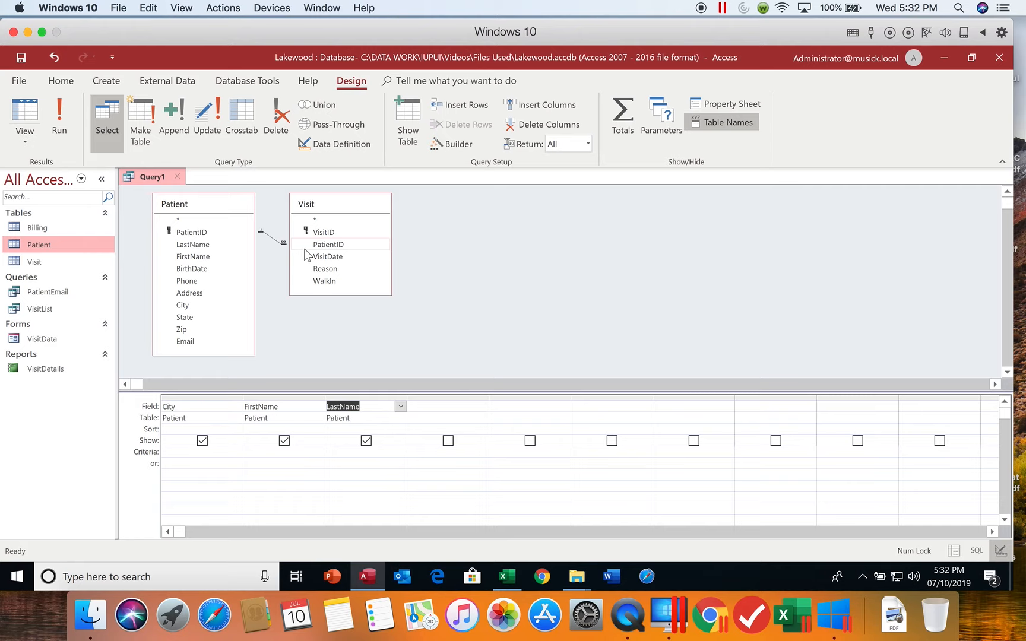
double_click(343, 259)
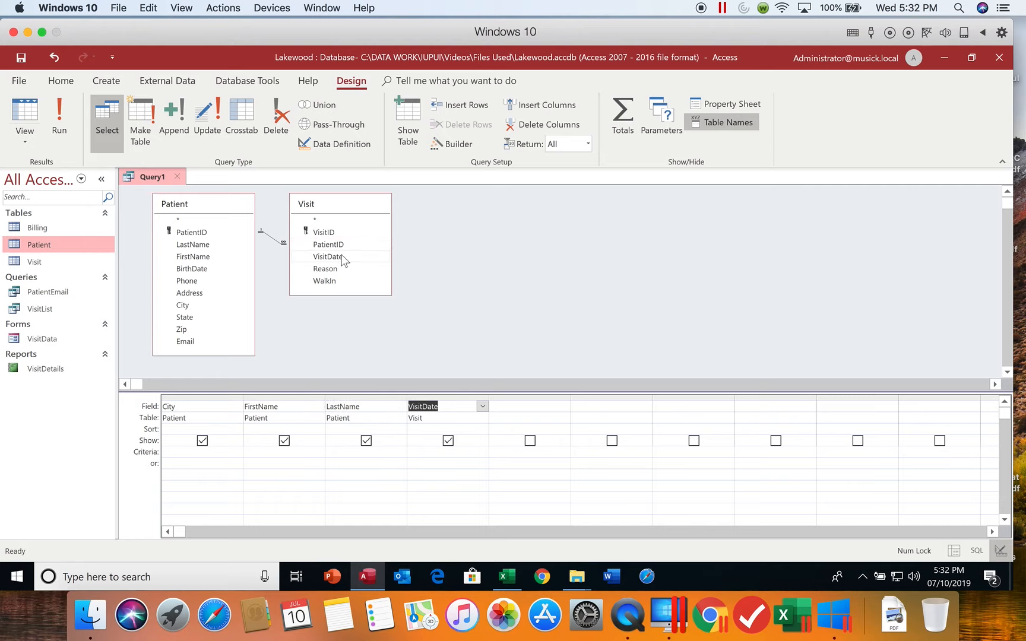
double_click(341, 271)
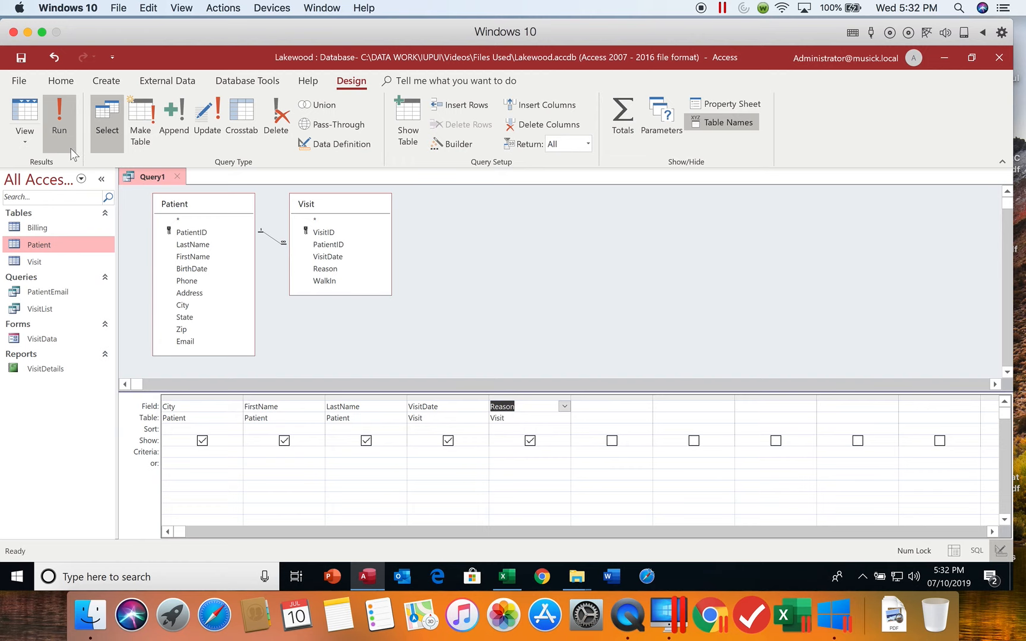
left_click(61, 136)
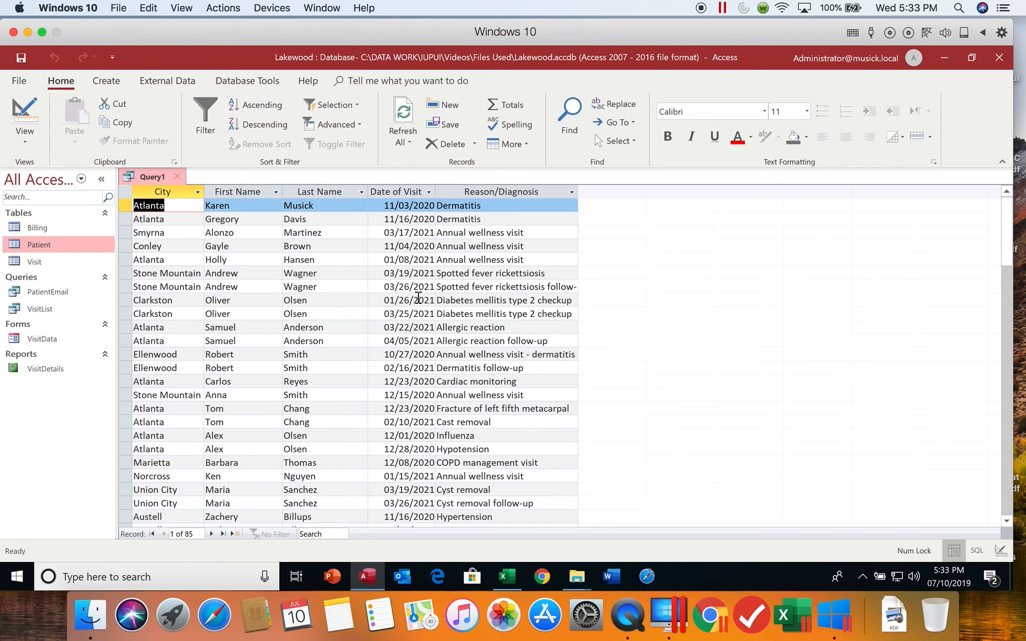
- Save the query as PatientVisits
left_click(27, 58)
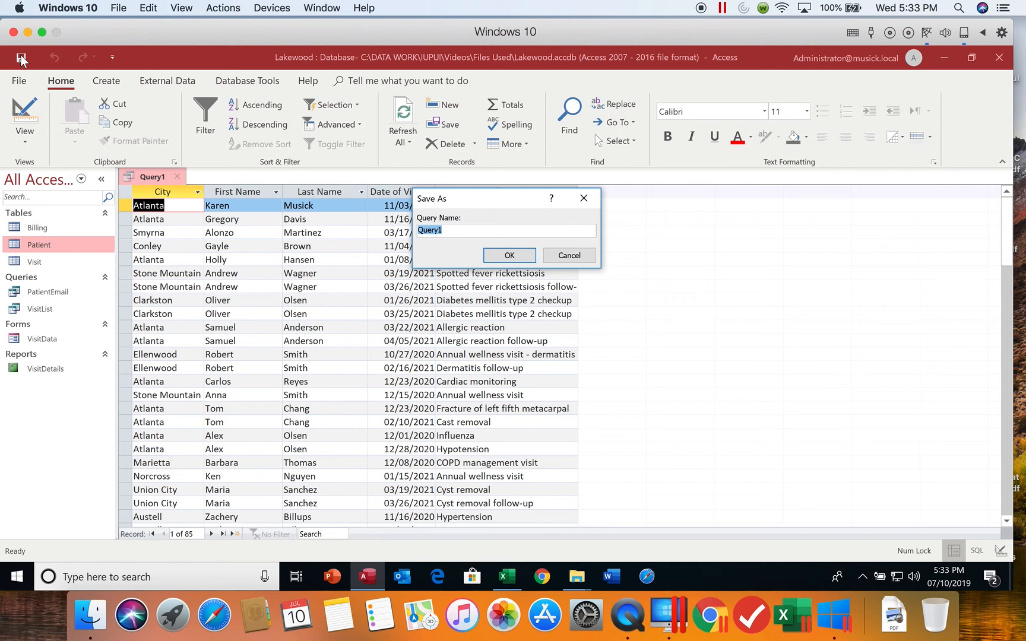
type("Patie")
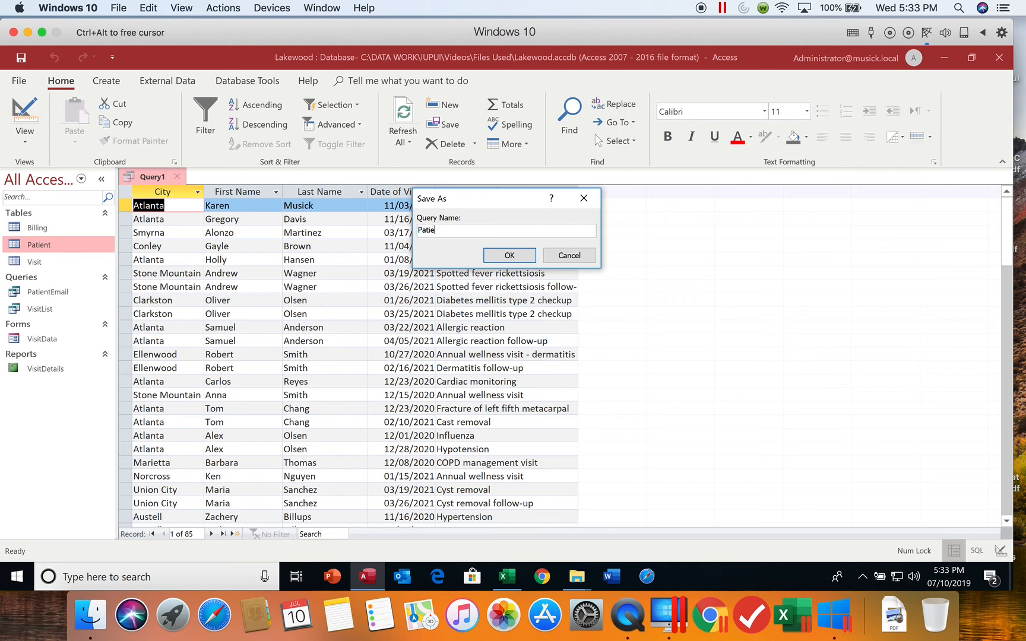
type("ntVisits")
key("Return")
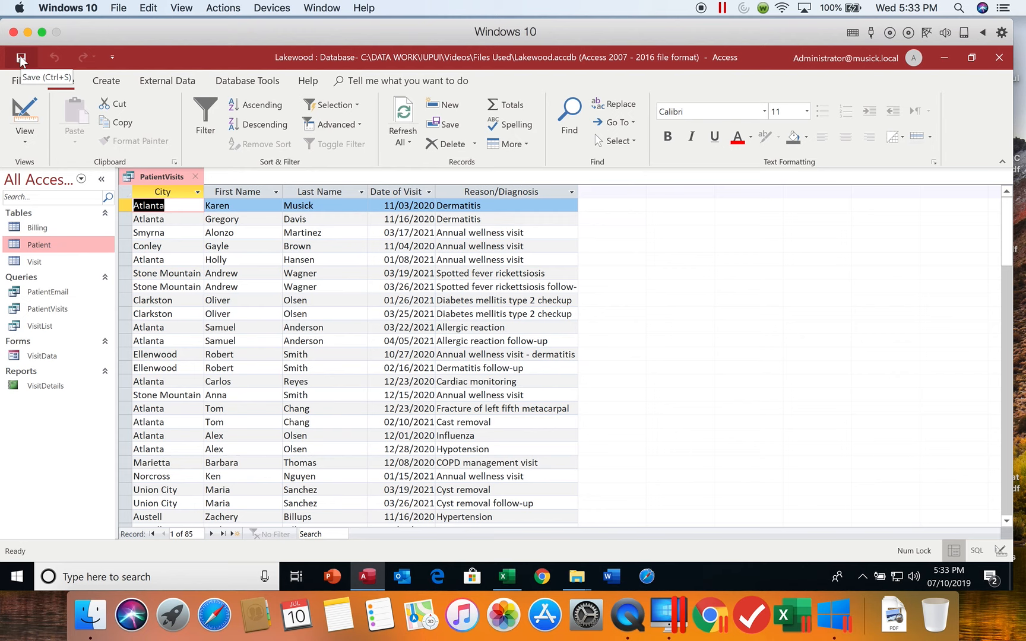
- Sort the datasheet by City in ascending order and switch the sort to descending
left_click(199, 193)
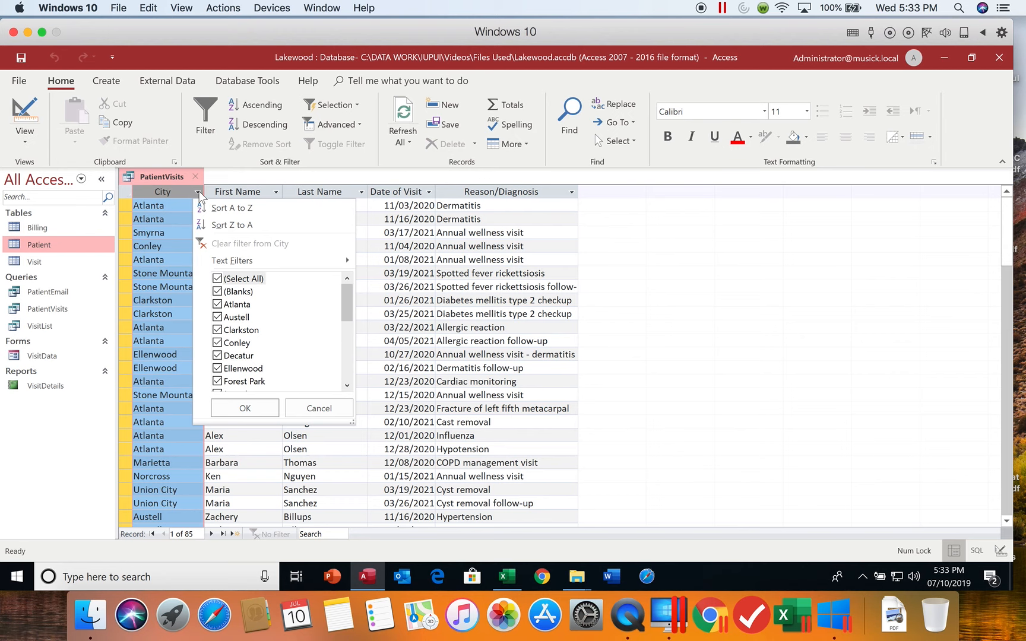
left_click(257, 209)
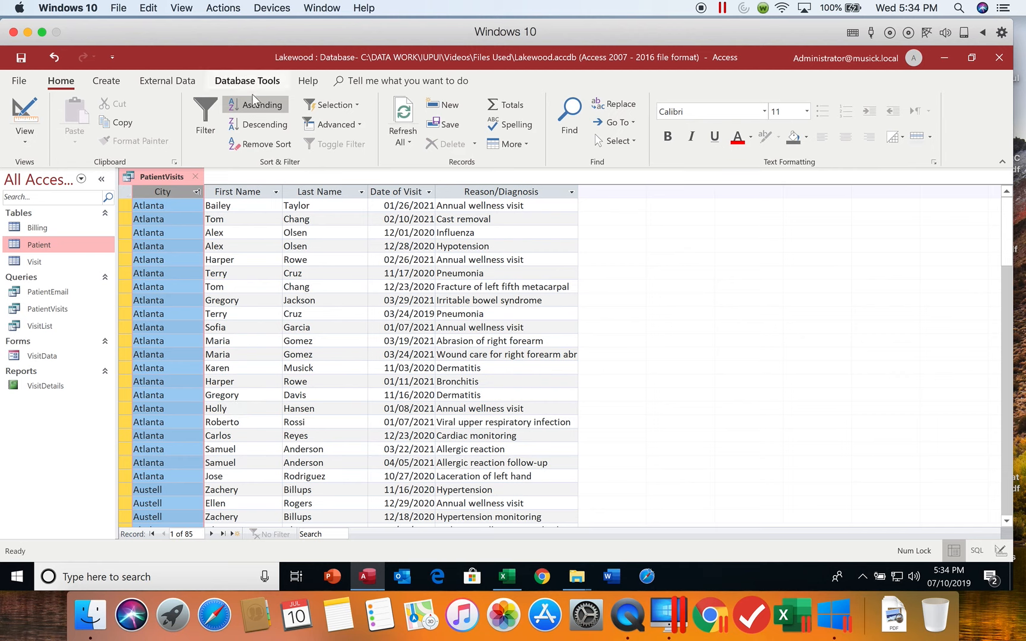
left_click(261, 125)
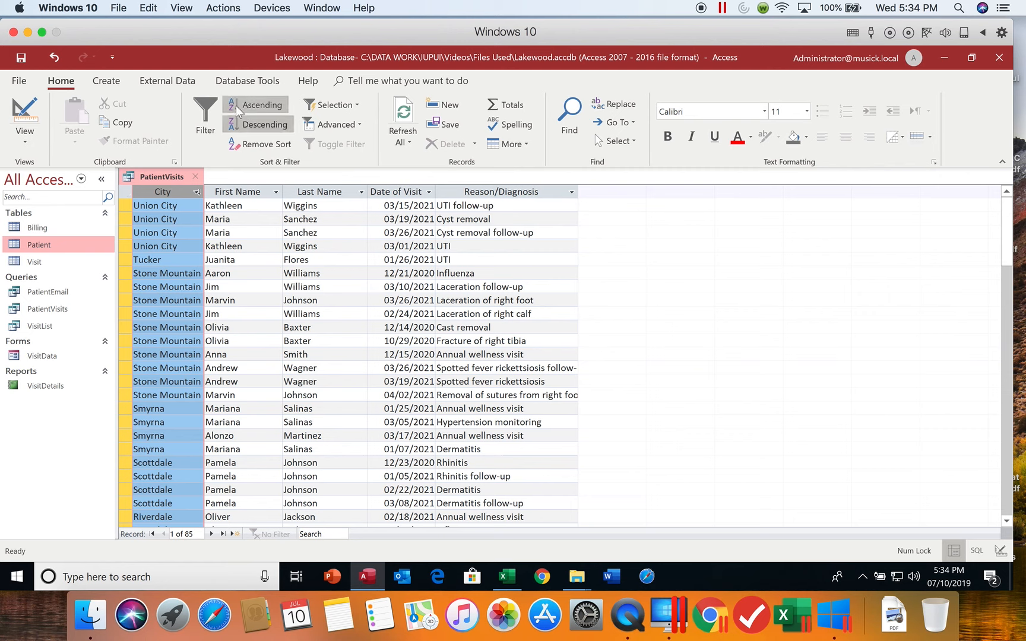
left_click(197, 191)
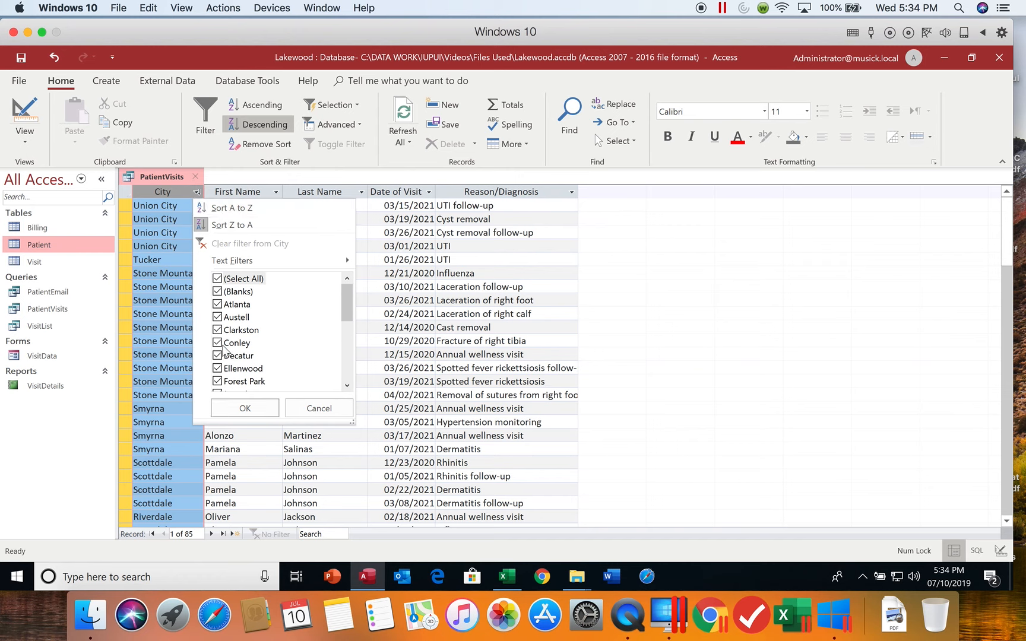
left_click(315, 408)
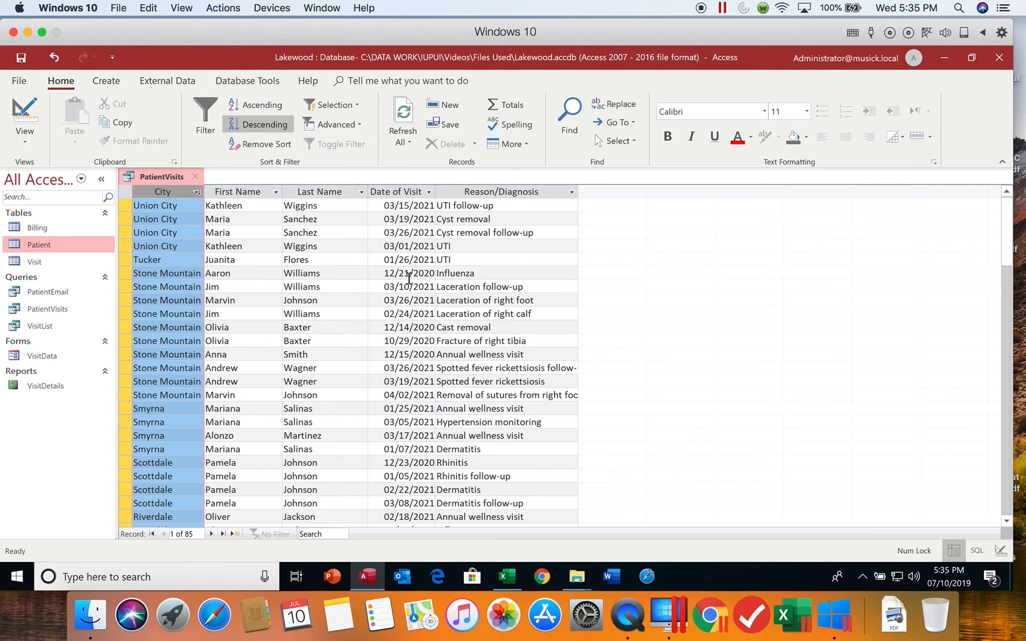
- In the design of the PatientVisits query, set City to sort Ascending and VisitDate to sort Descending
left_click(24, 111)
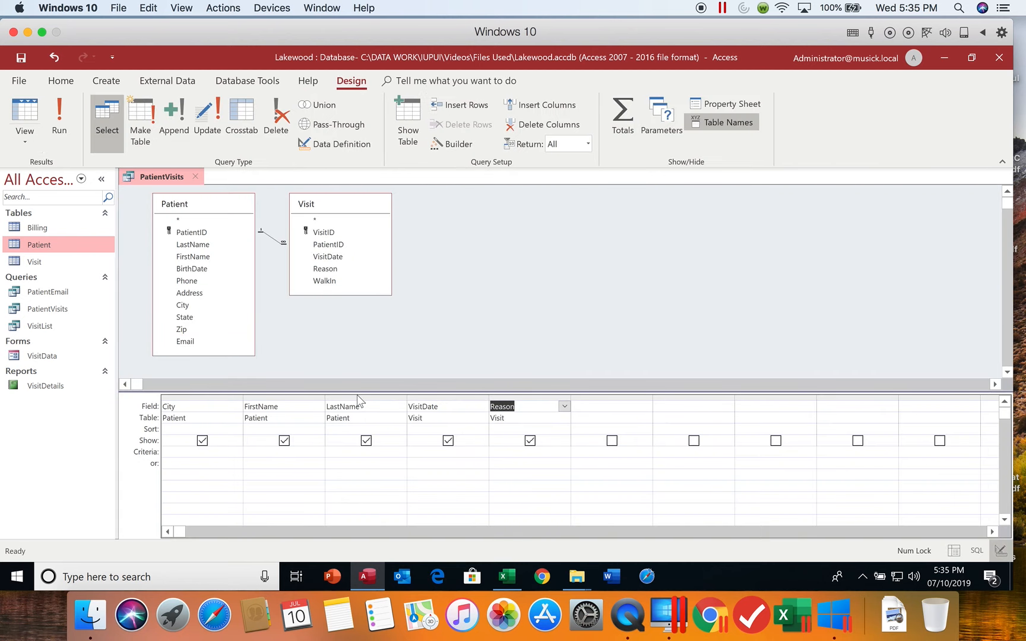
left_click(227, 428)
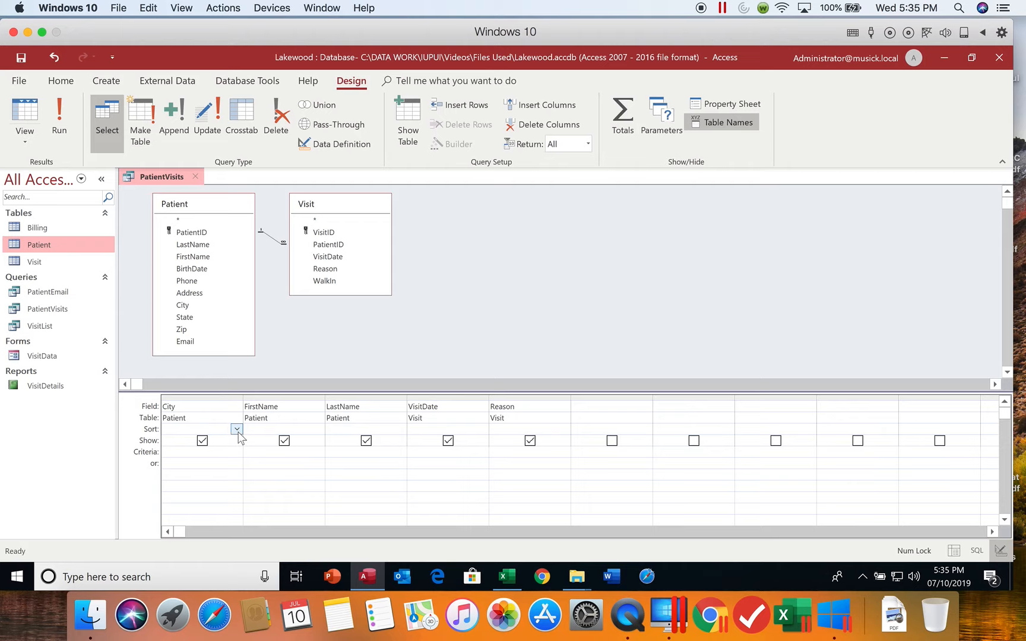
left_click(237, 430)
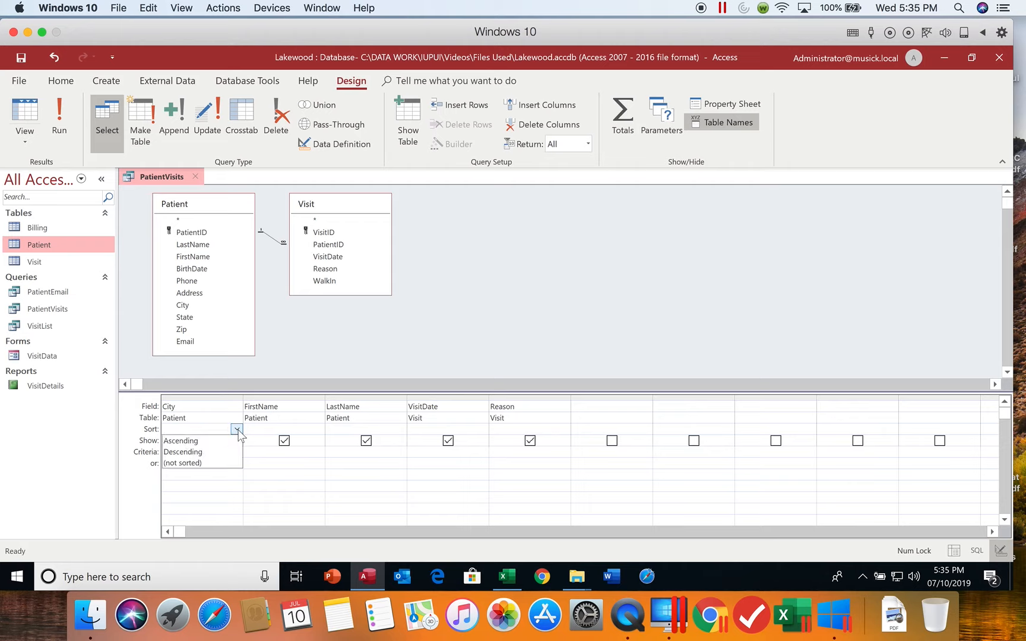
left_click(237, 442)
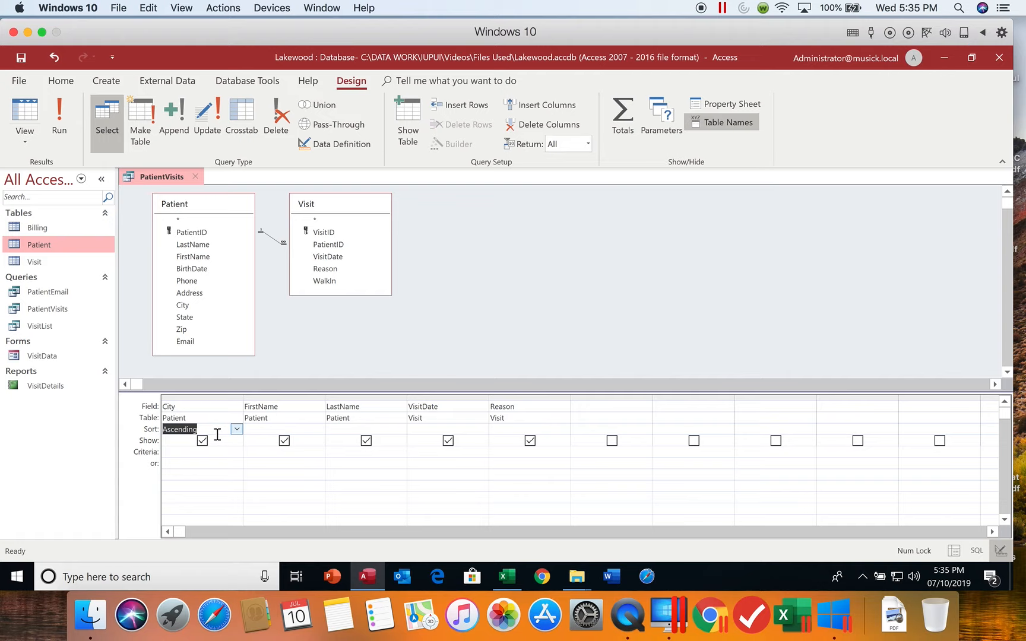
left_click(432, 430)
left_click(484, 430)
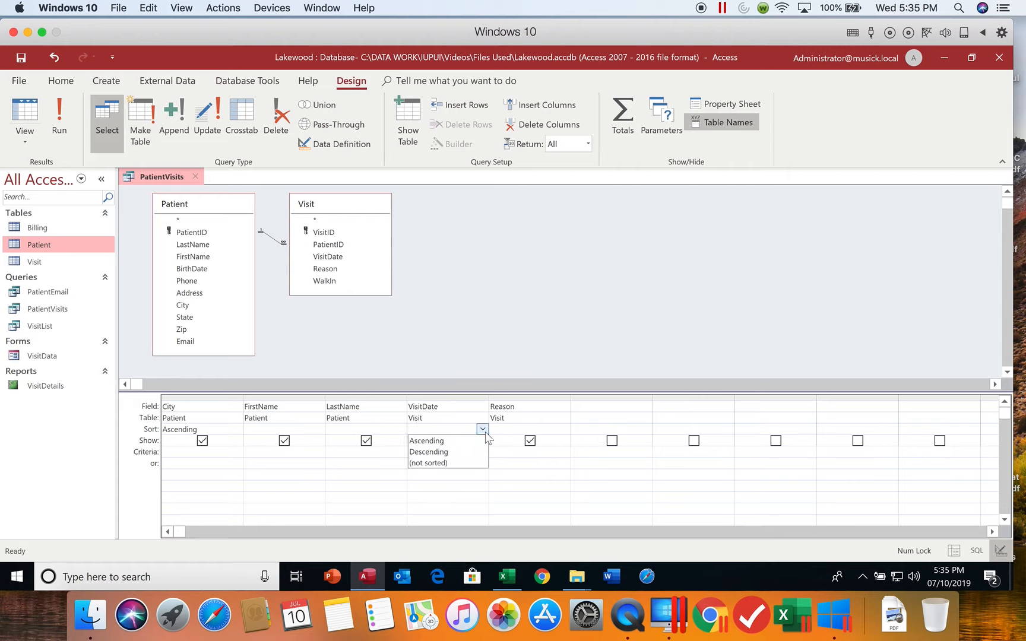
left_click(476, 452)
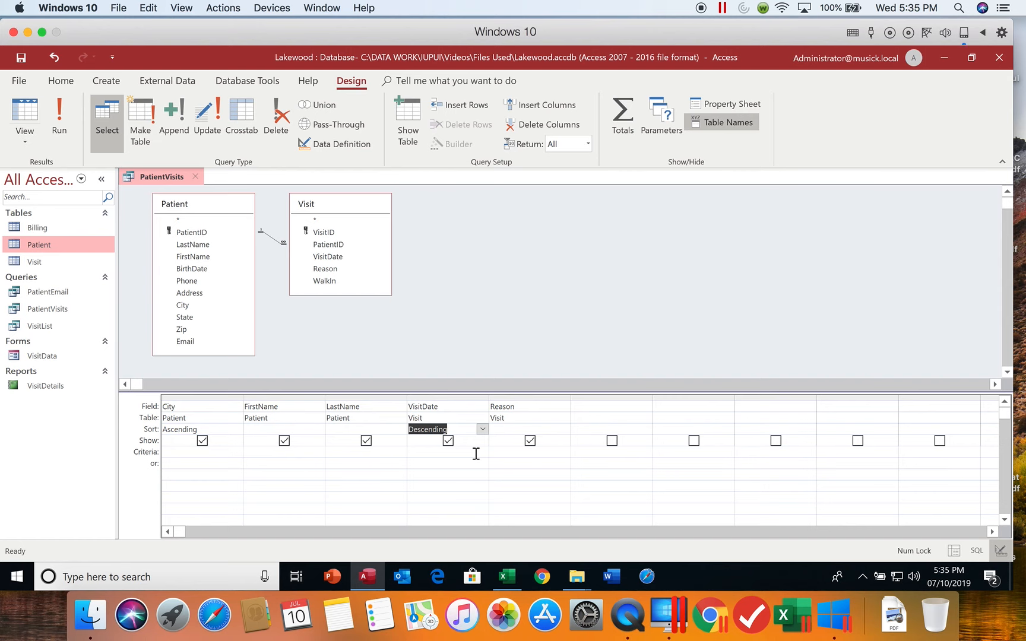
- Run the query and highlight all the Atlanta records to review their visit date order
left_click(62, 130)
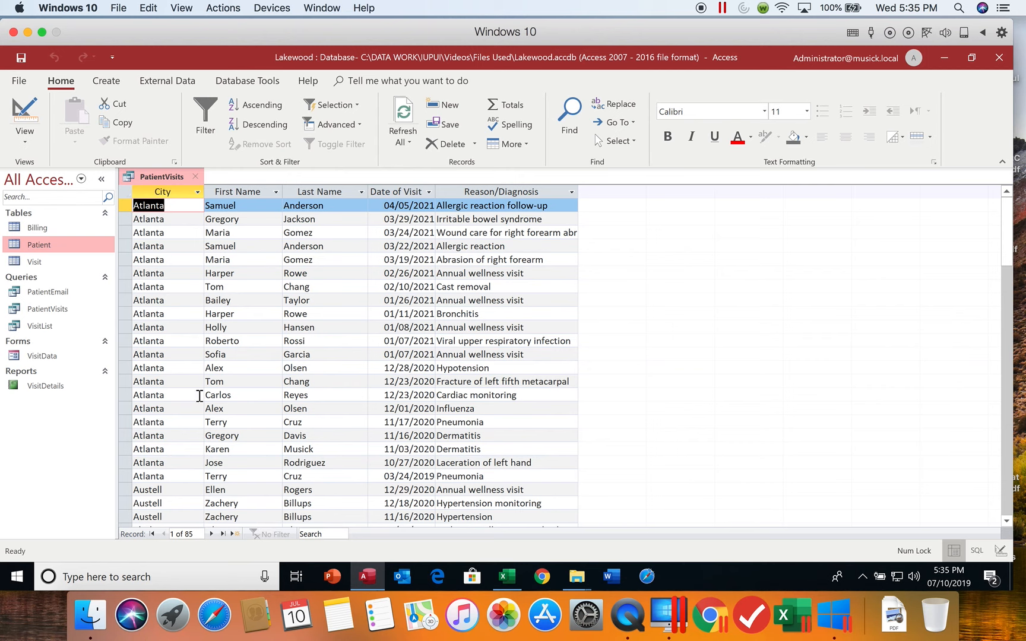
left_click(122, 204)
left_click_drag(121, 205, 125, 478)
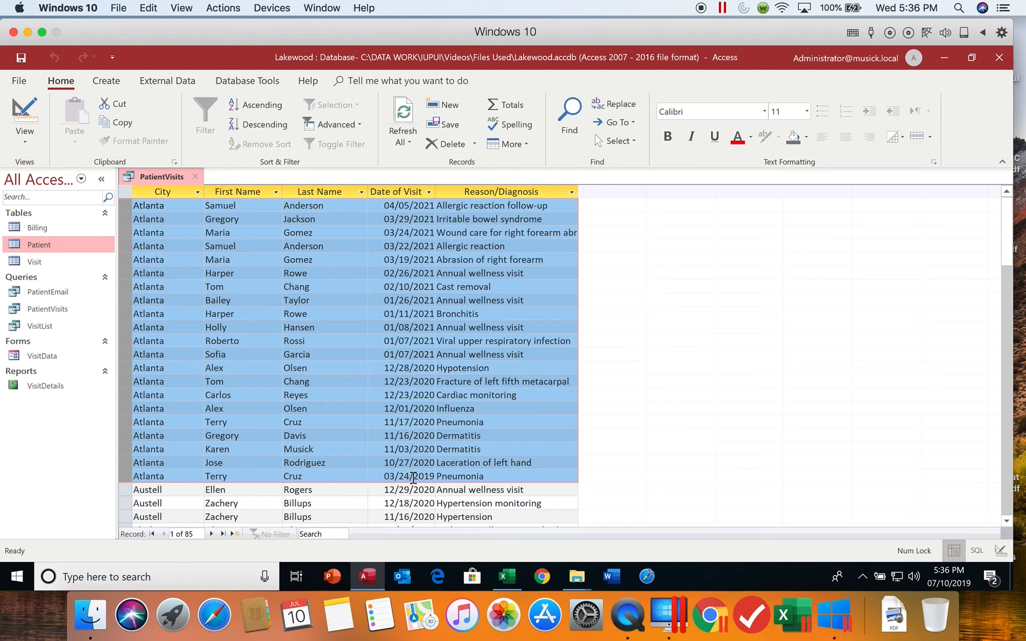
- Return to the query design, run PatientVisits again and save it with its sort order
left_click(30, 110)
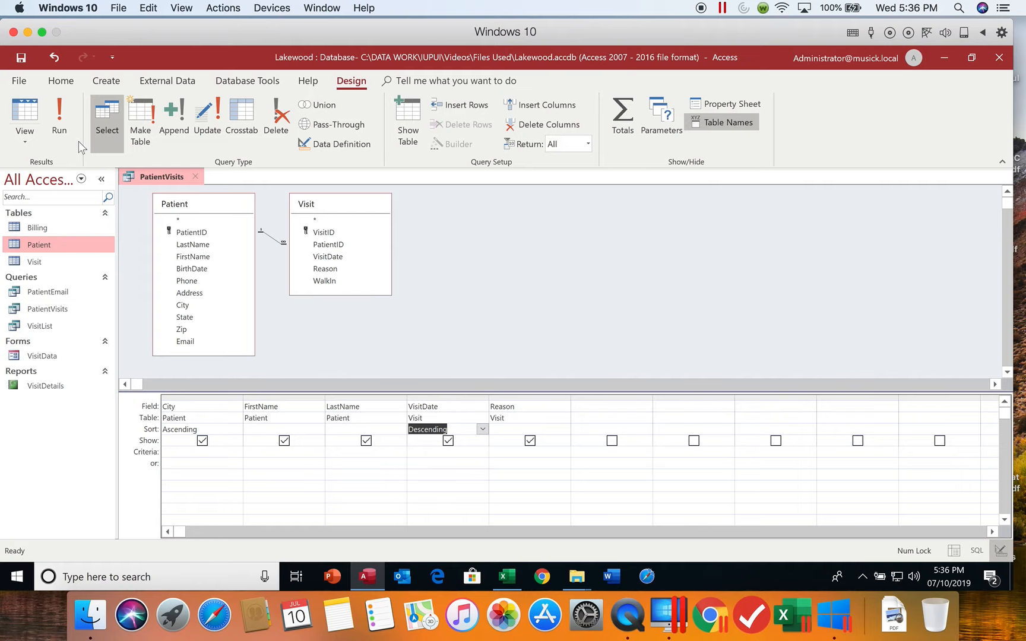
left_click(58, 115)
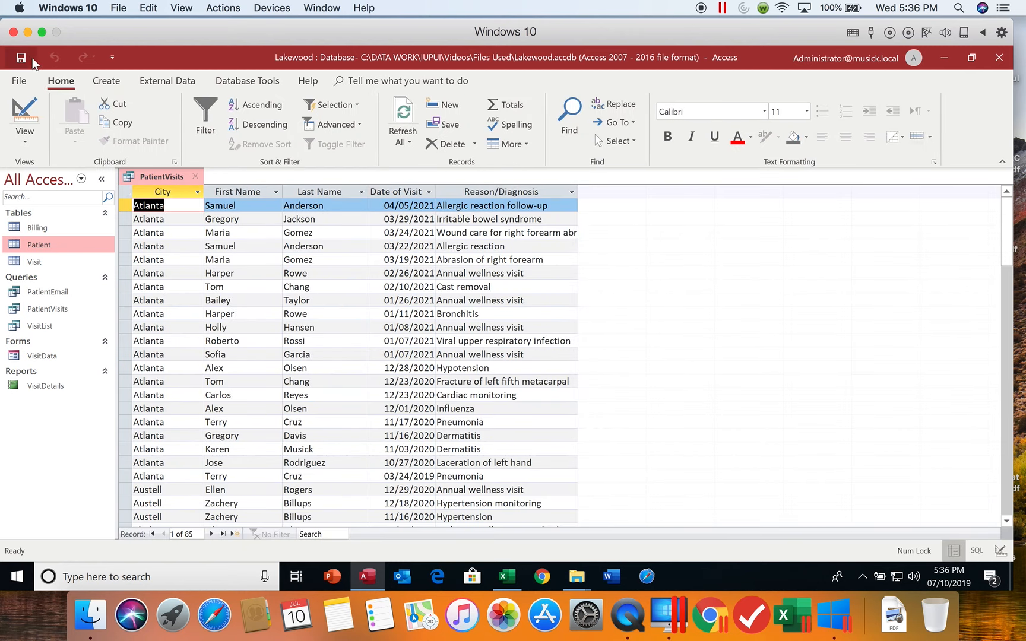
left_click(21, 58)
- Filter the City column so that only Atlanta records are included
left_click(199, 192)
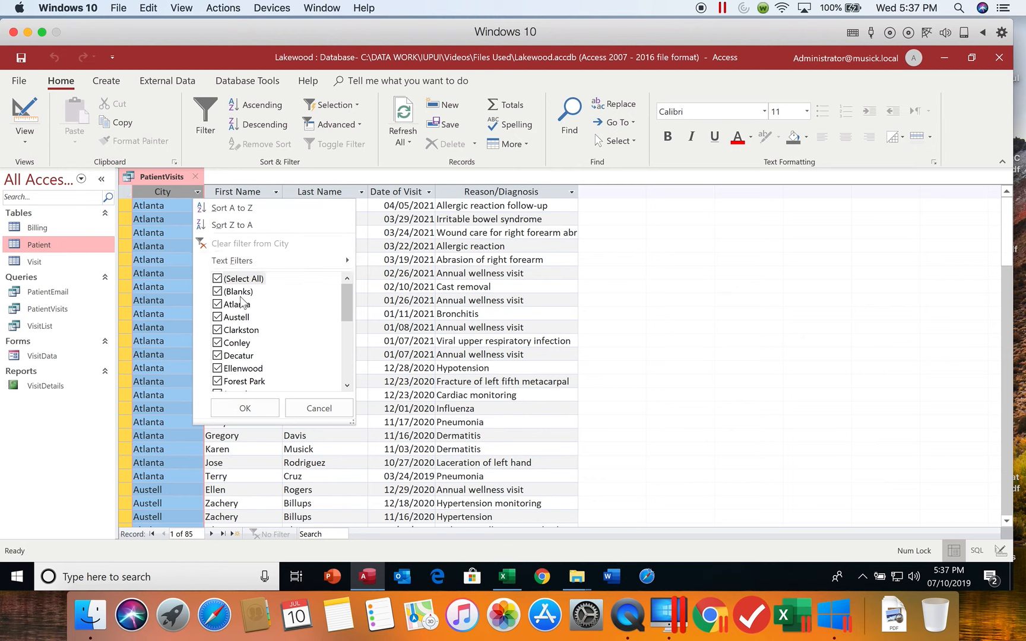
mouse_move(249, 266)
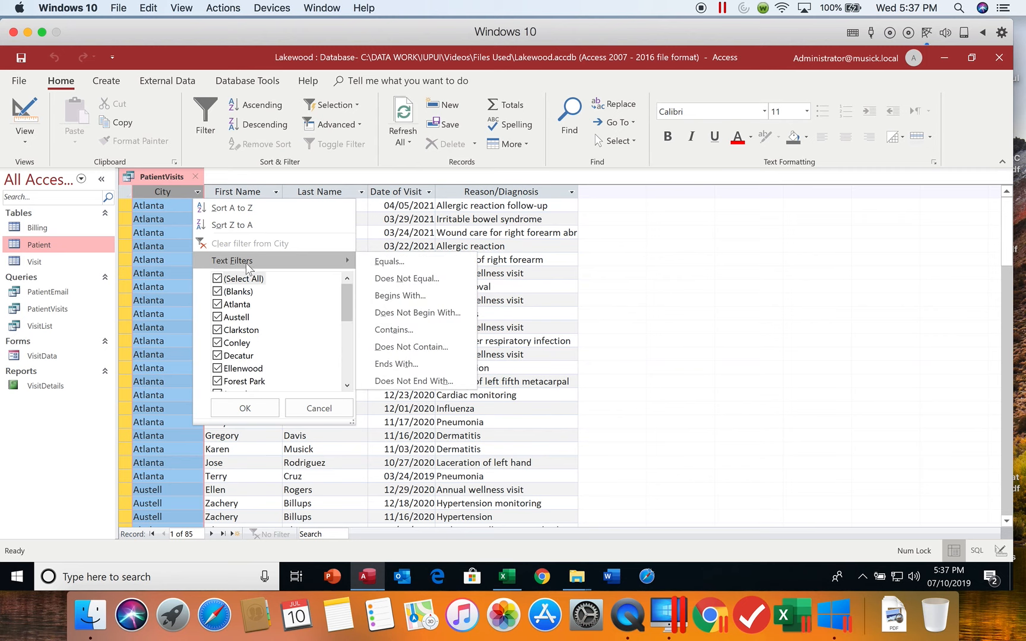
left_click(243, 278)
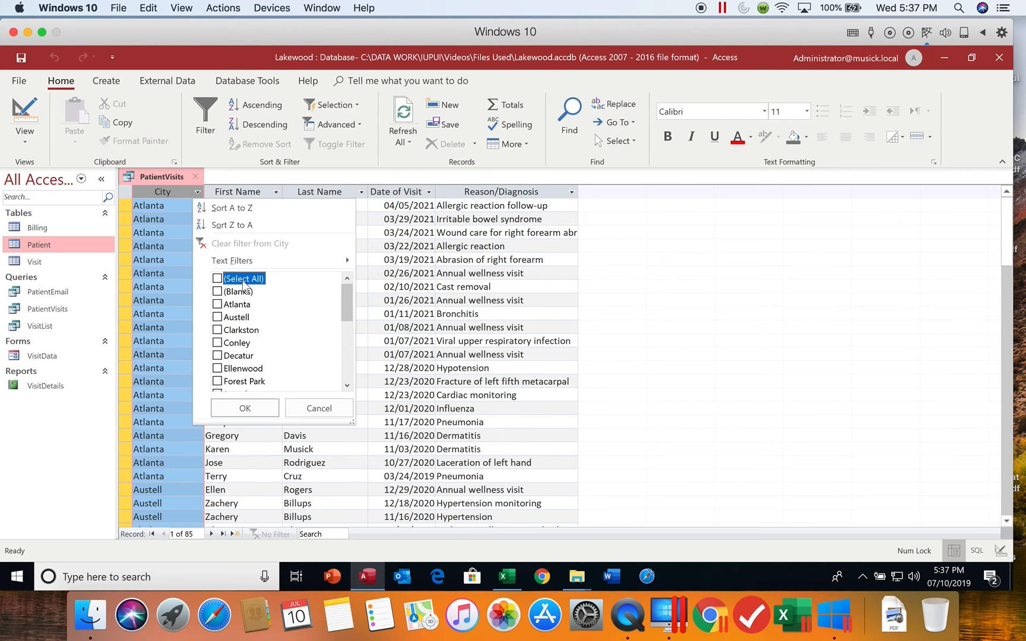
left_click(239, 305)
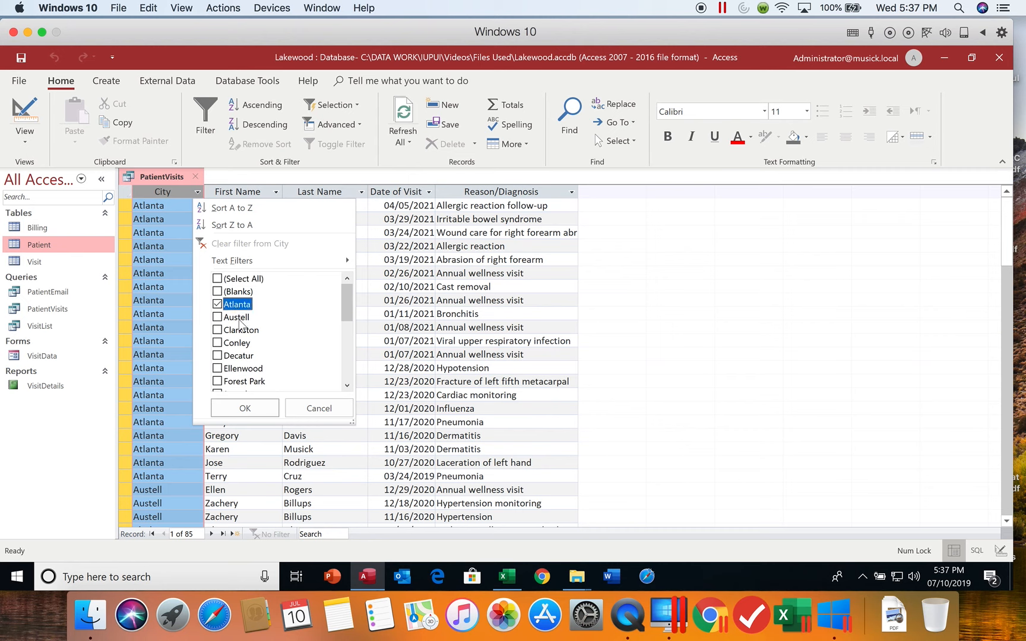
left_click(246, 408)
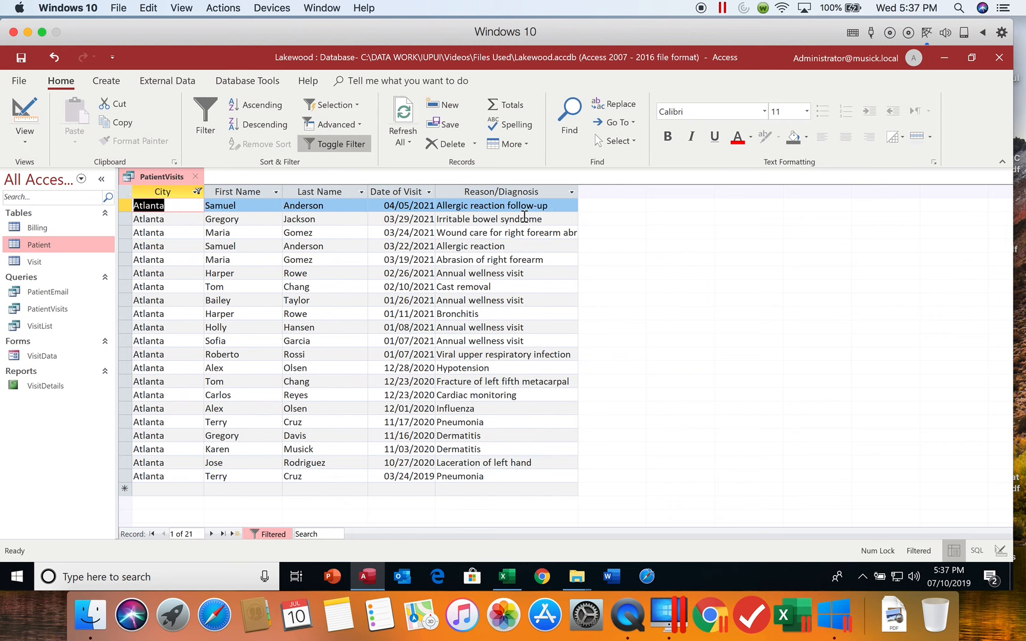
left_click(572, 192)
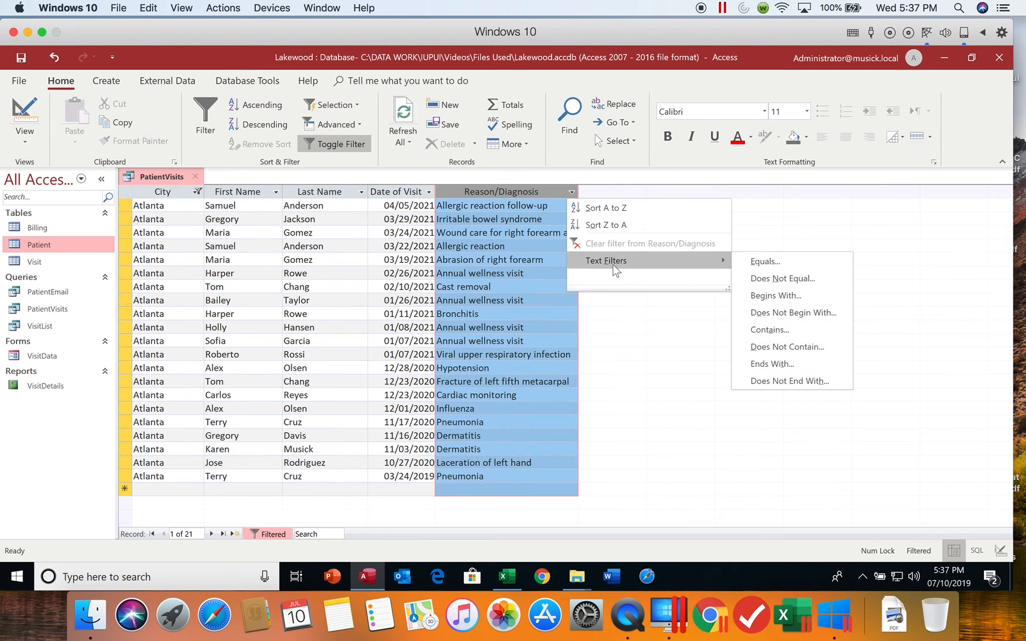
mouse_move(714, 262)
left_click(764, 295)
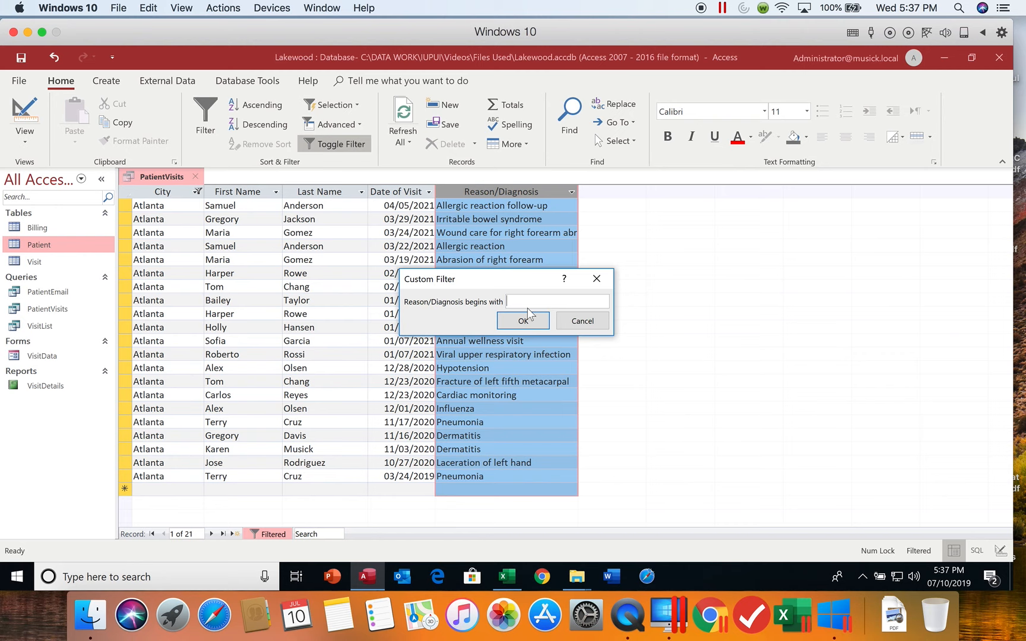
left_click(526, 323)
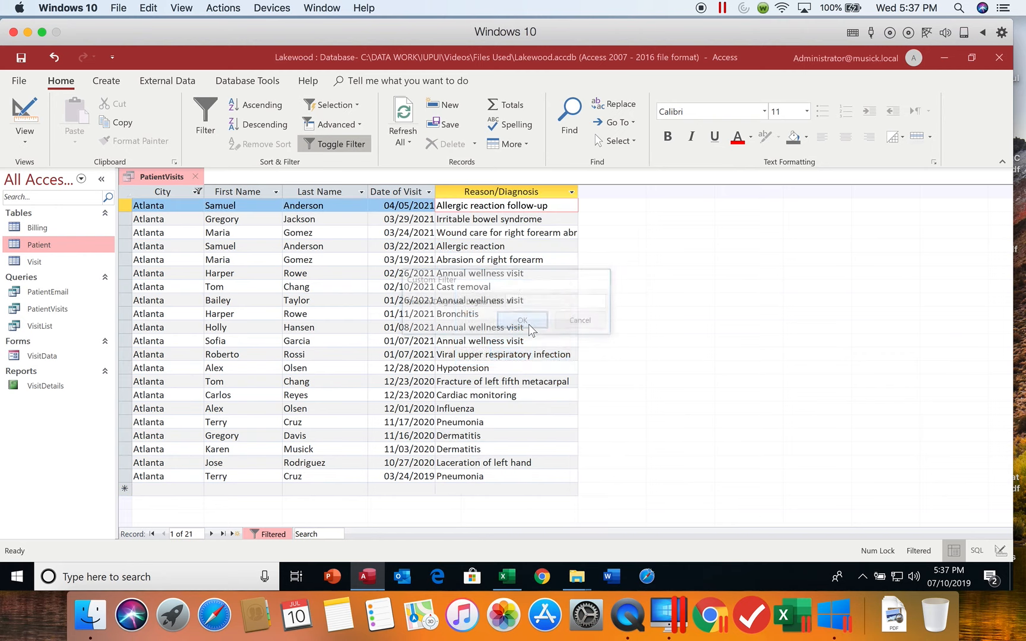
left_click(510, 350)
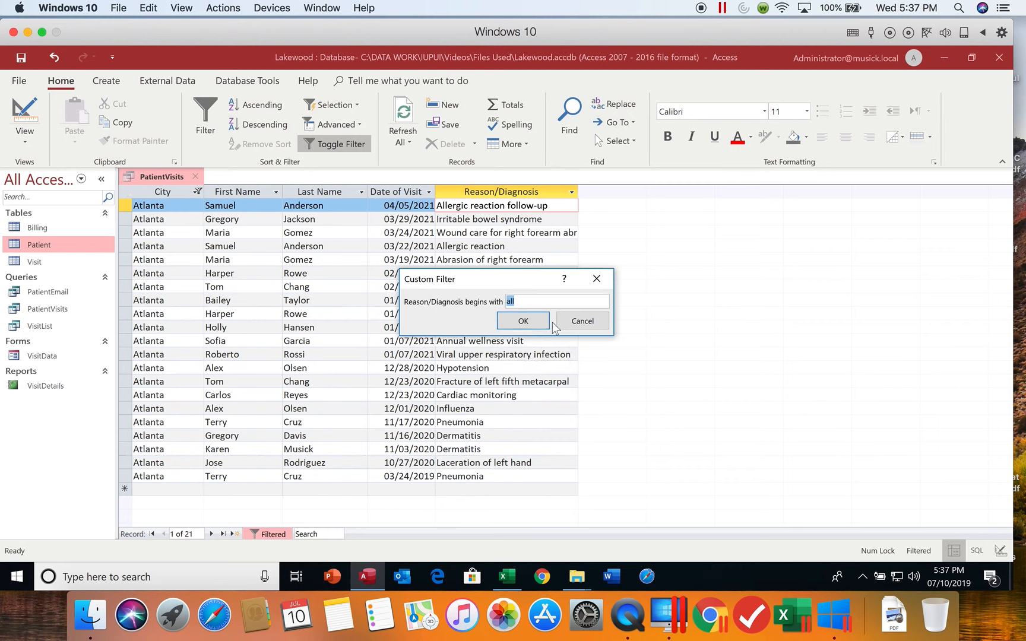
left_click(582, 321)
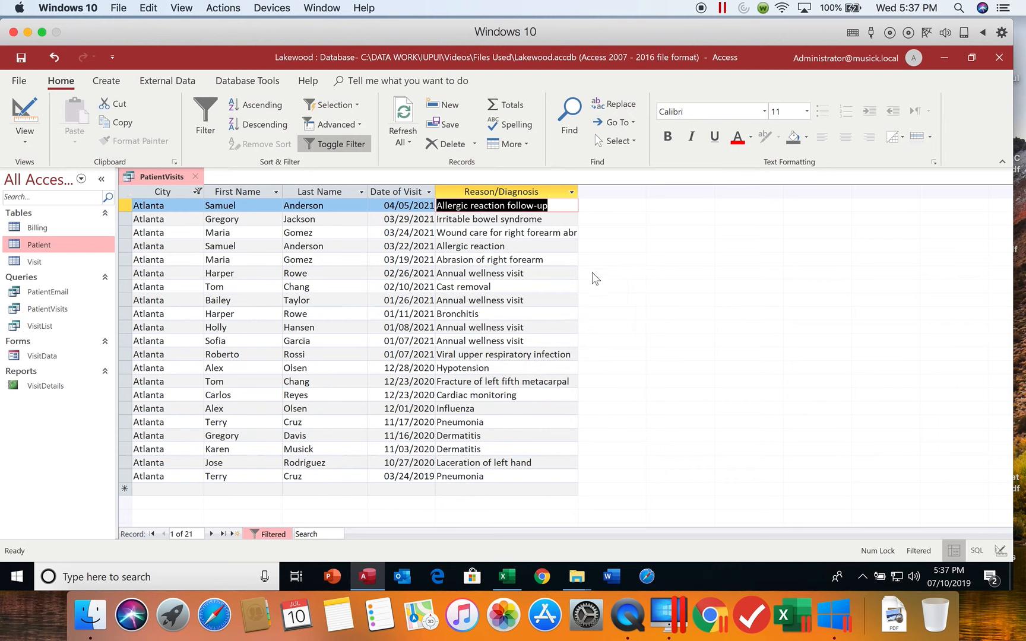
- Show the records of every city again by selecting all values in the City column's filter
left_click(197, 191)
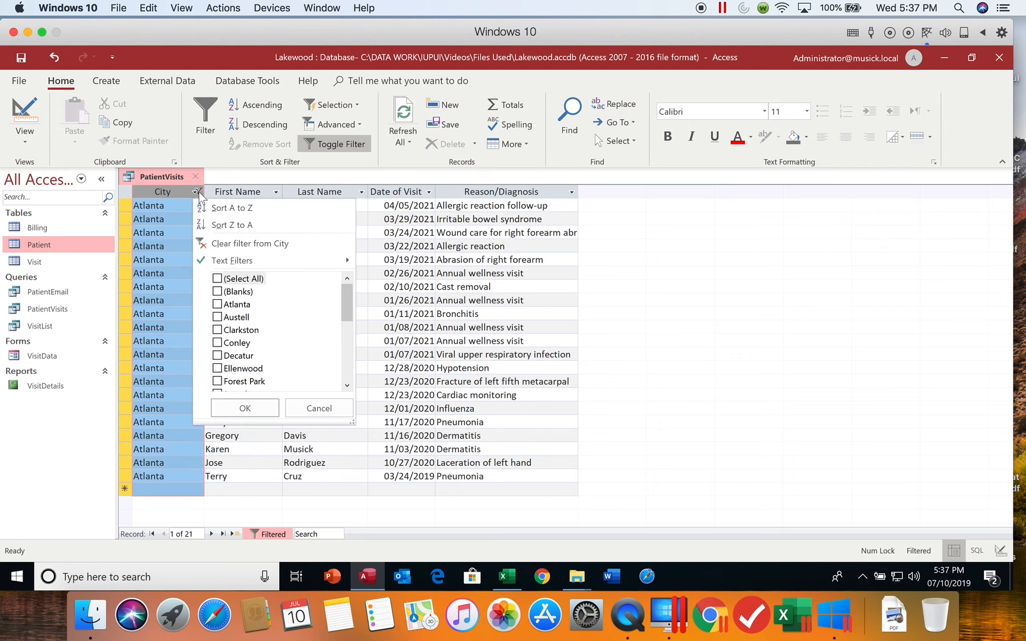
left_click(229, 279)
left_click(255, 408)
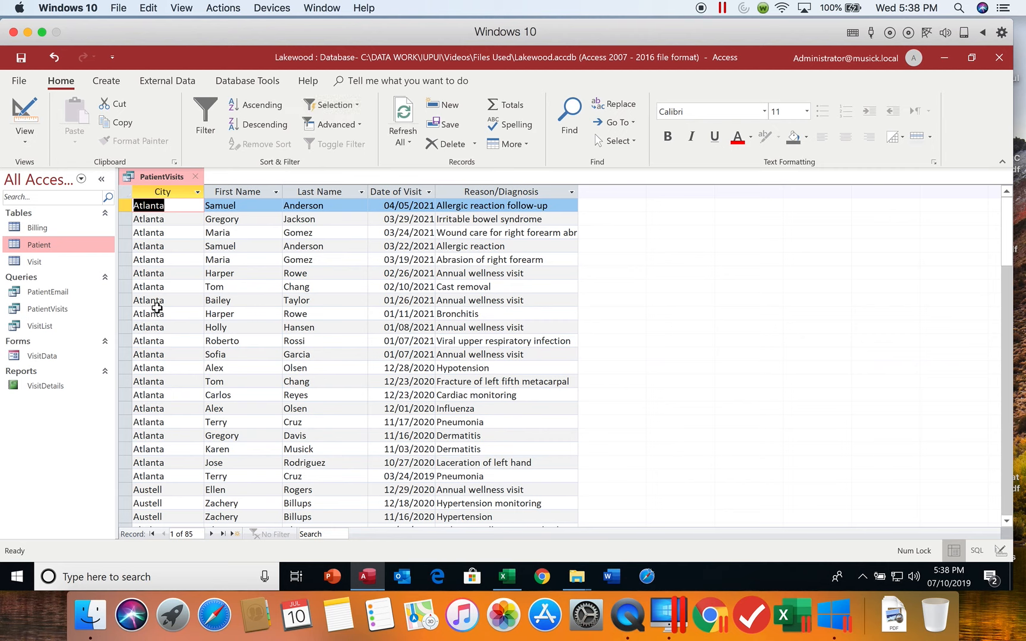
- Filter by selection on a highlighted Atlanta entry so that only records whose City contains "Atlanta" are included
left_click(165, 327)
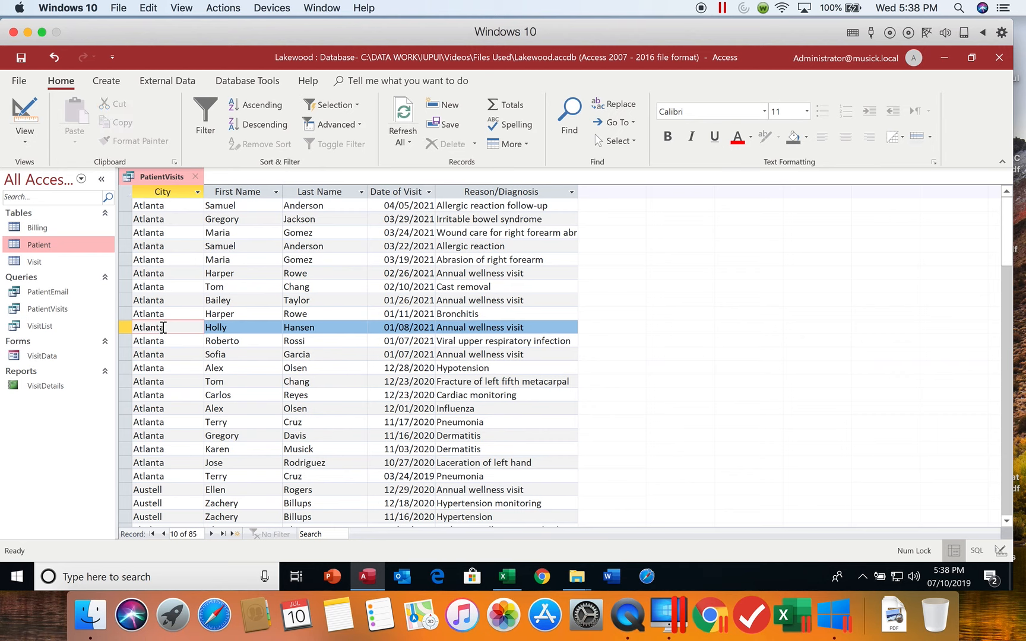
left_click_drag(164, 328, 129, 326)
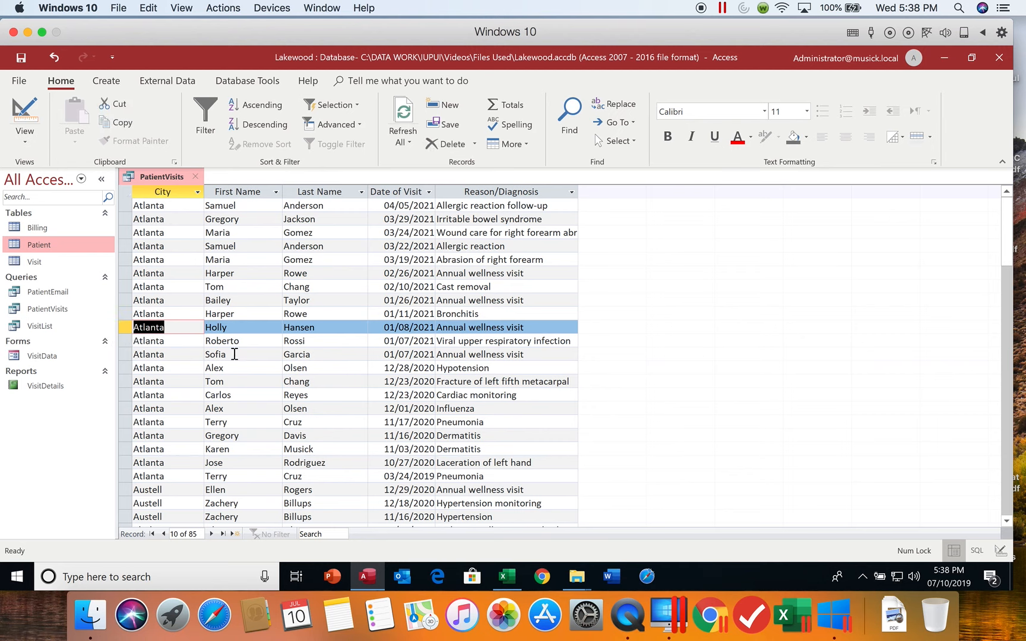
left_click(347, 104)
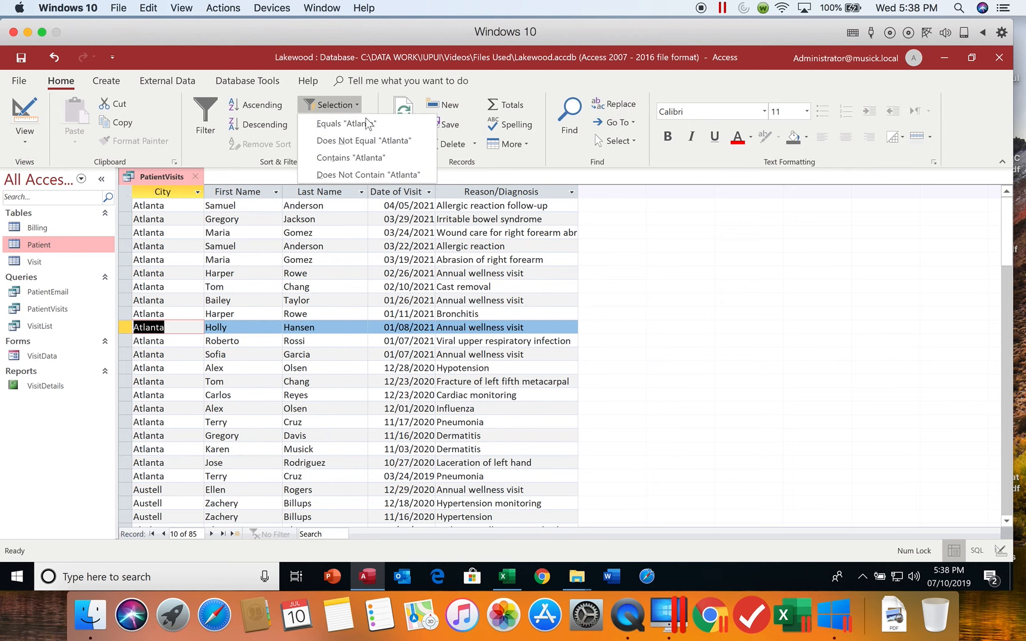
left_click(365, 156)
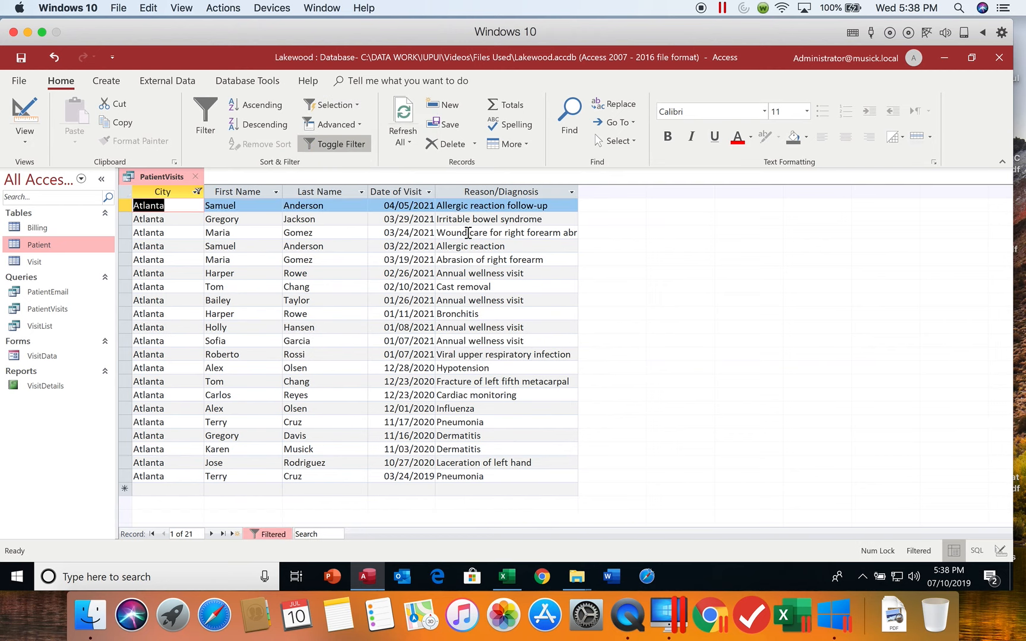
- Filter the Atlanta records further by selection so that Reason/Diagnosis contains "wellness"
left_click(503, 328)
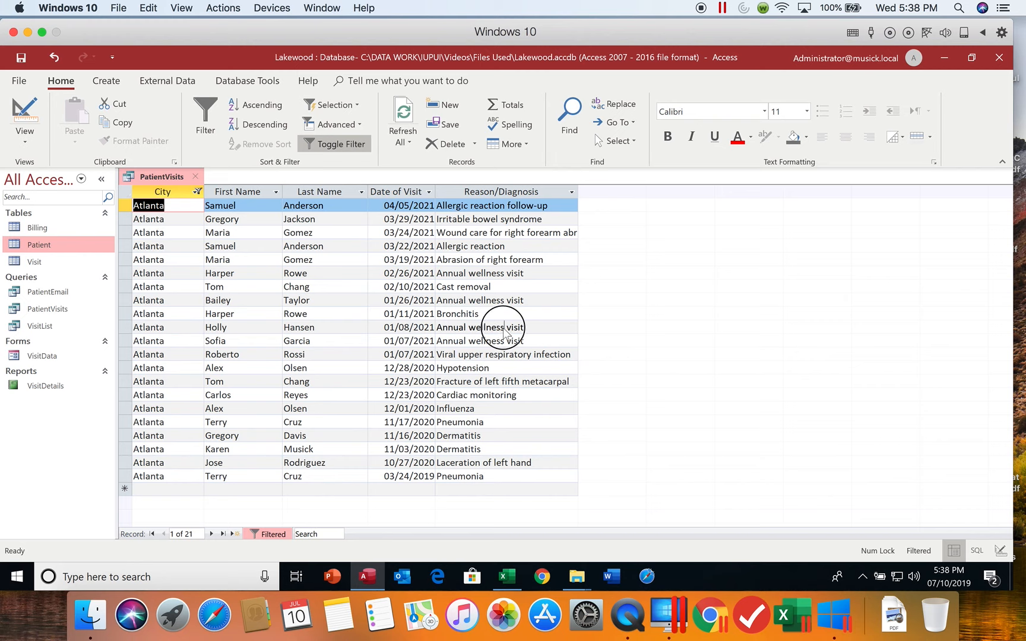
left_click(503, 328)
left_click_drag(503, 327, 469, 328)
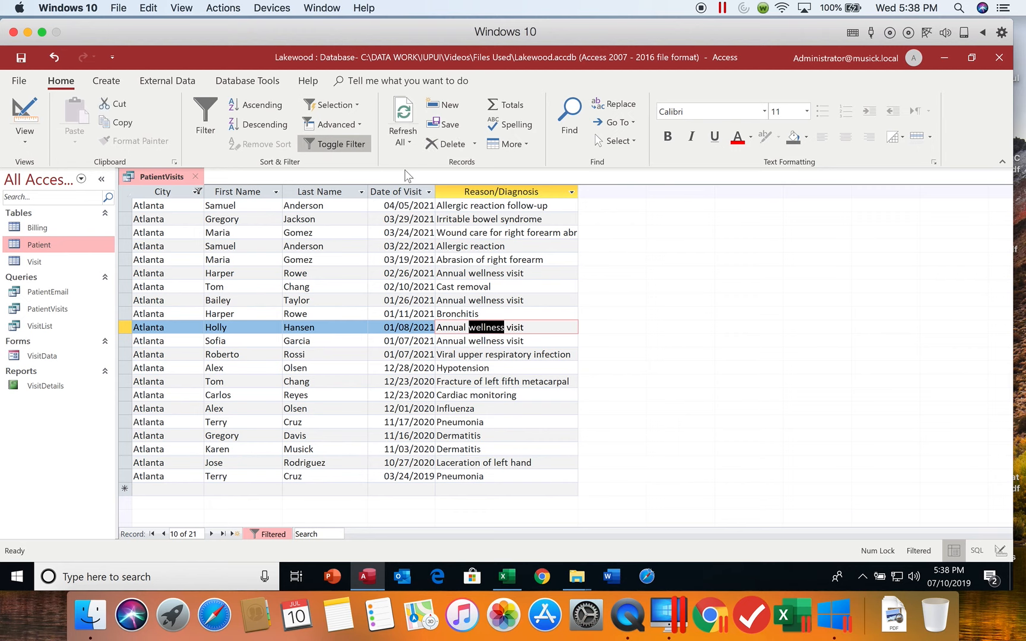
left_click(349, 108)
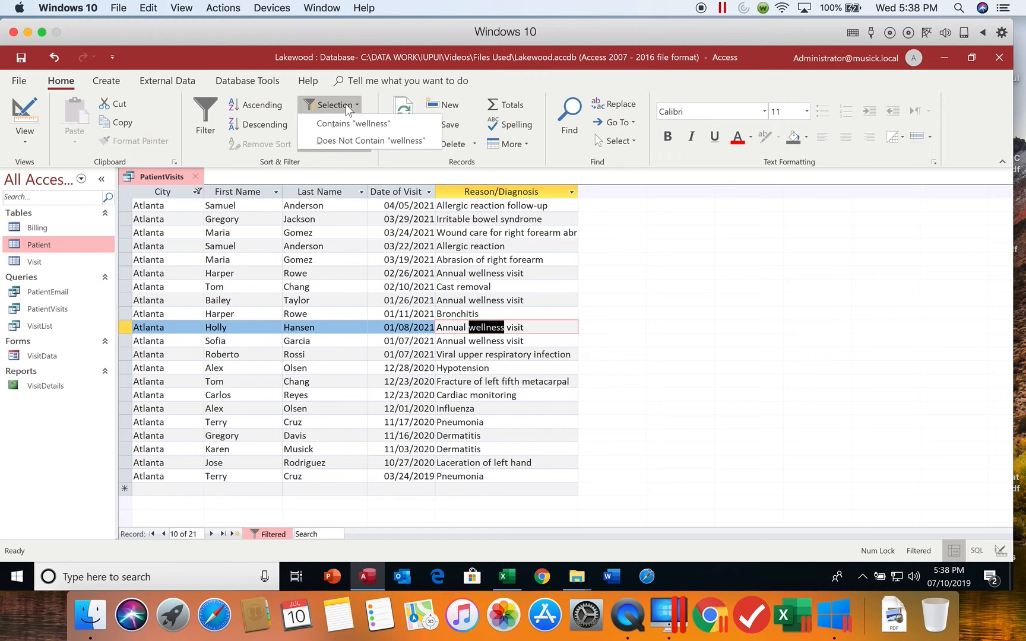
left_click(351, 122)
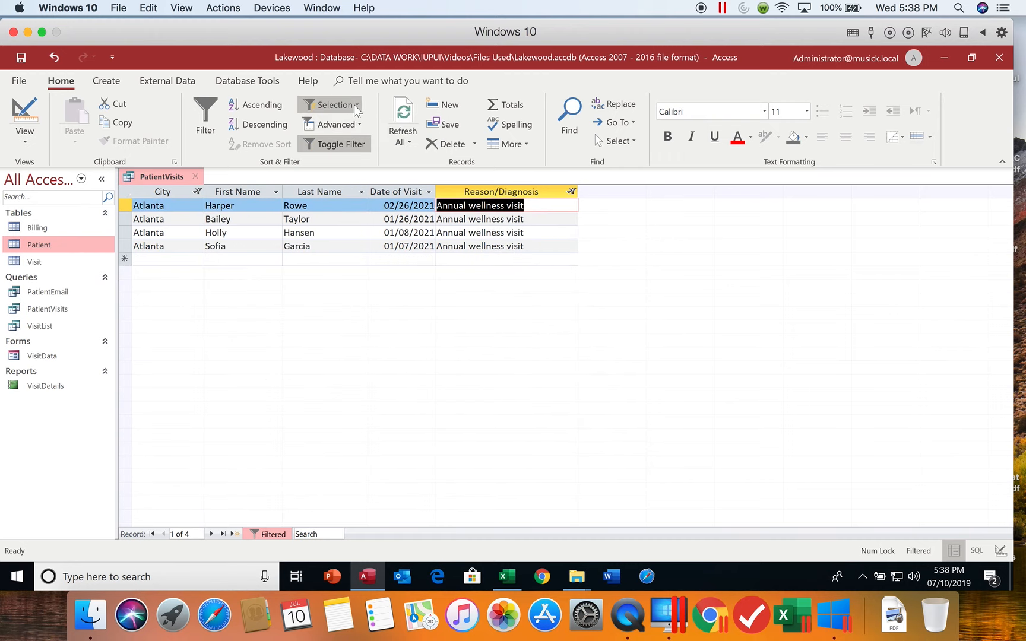
- Try filtering Reason/Diagnosis by selection with Does Not Contain "Annual wellness visit" and Does Not Equal Blank
left_click(356, 107)
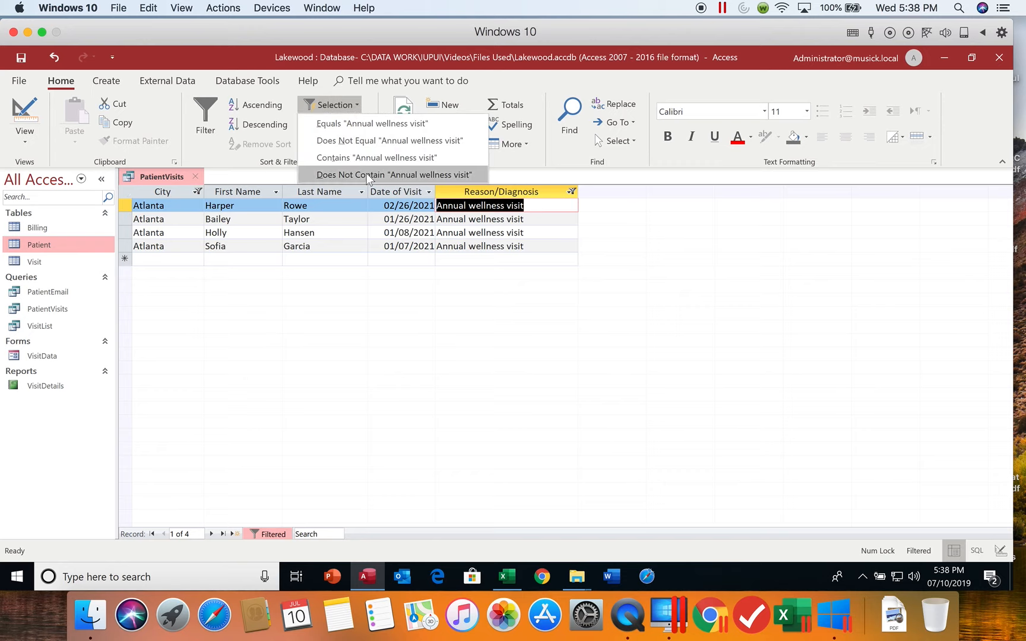
left_click(366, 174)
left_click(356, 104)
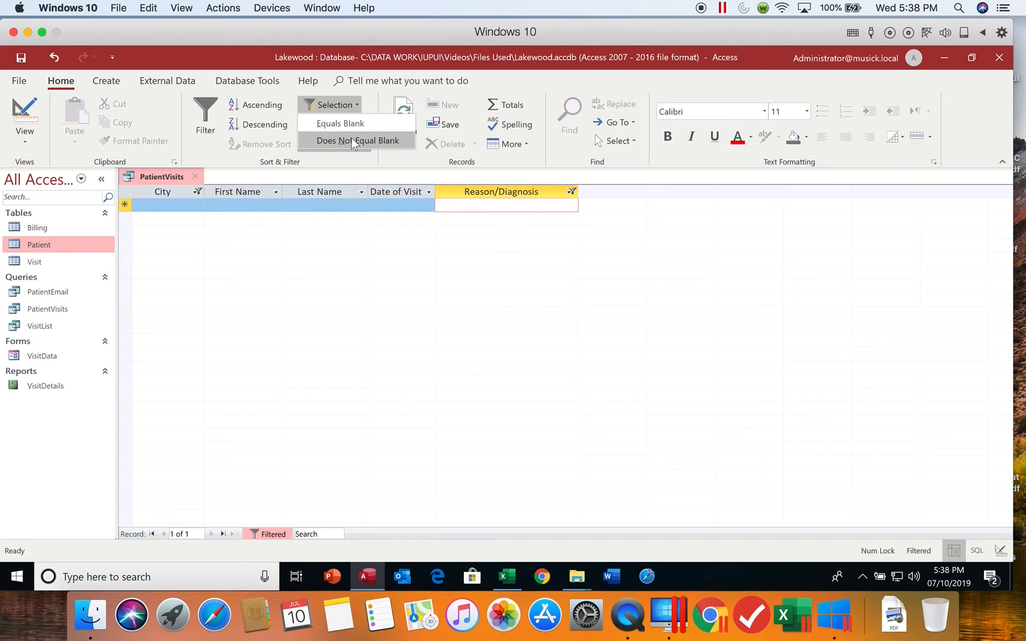
left_click(354, 141)
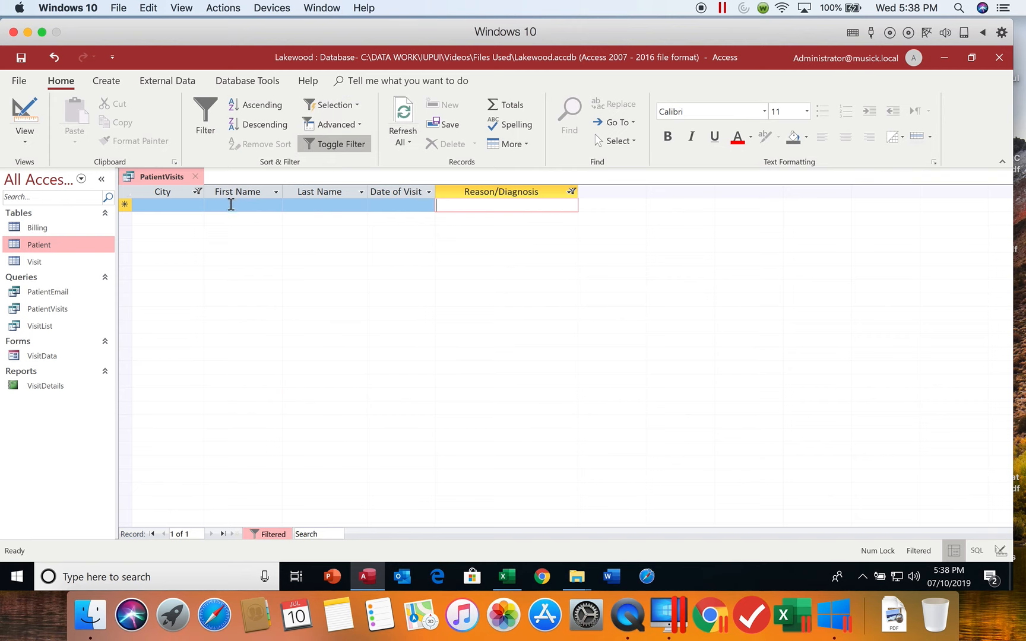
- Toggle the combined filter off and on to compare the unfiltered and filtered PatientVisits results
left_click(349, 147)
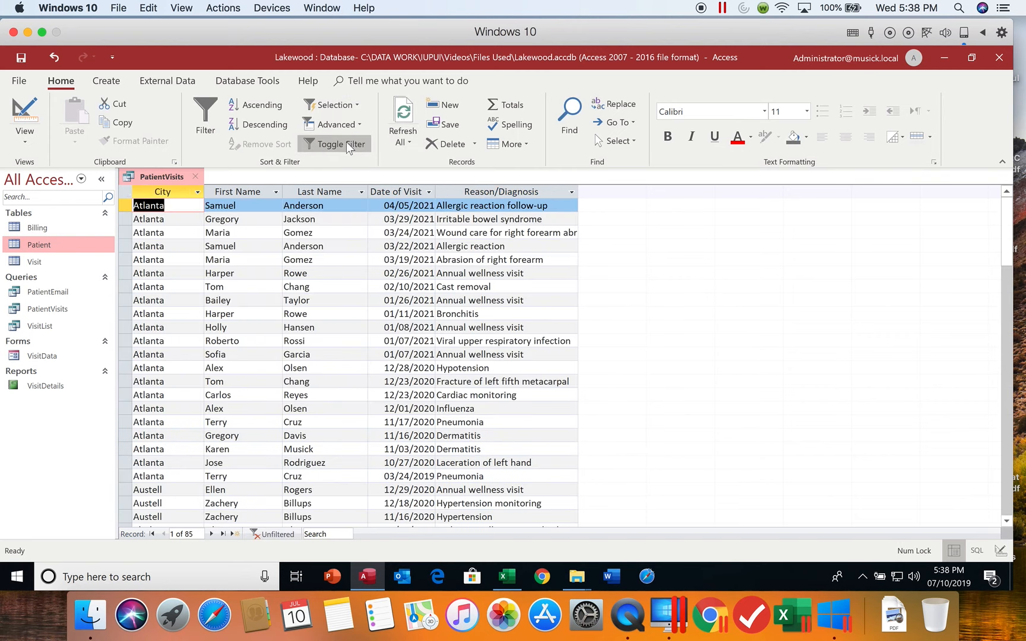
left_click(346, 142)
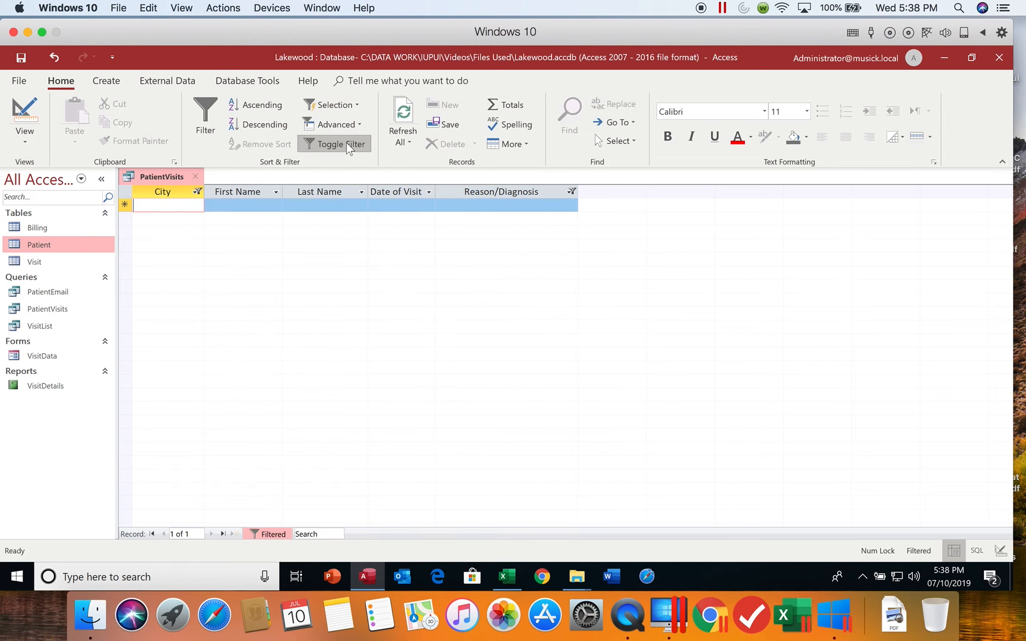
left_click(305, 144)
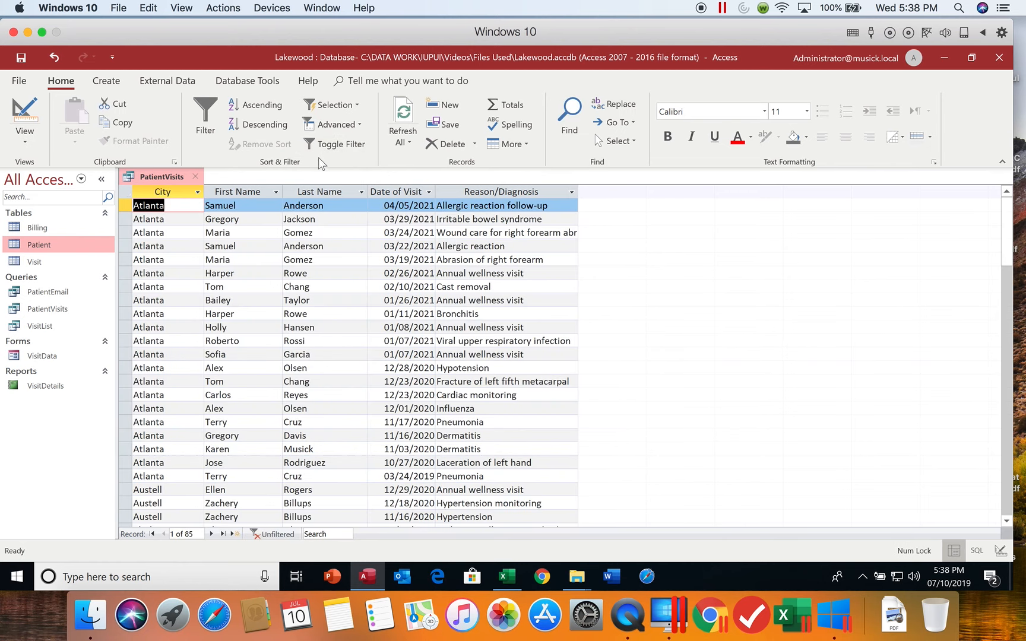
left_click(326, 143)
- Clear the filters from the City and Reason/Diagnosis columns
left_click(199, 191)
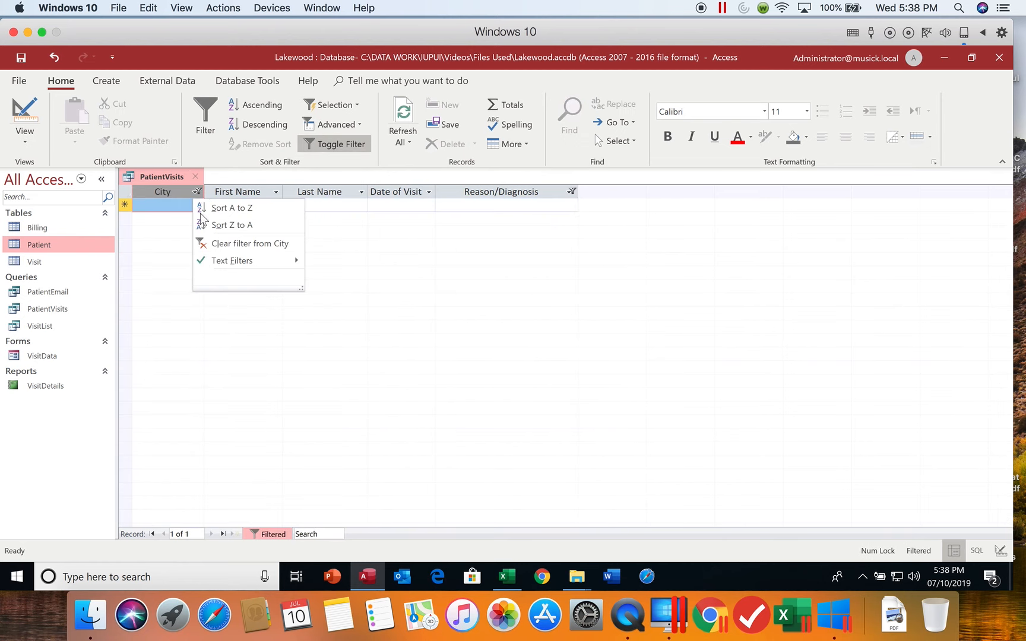
left_click(217, 243)
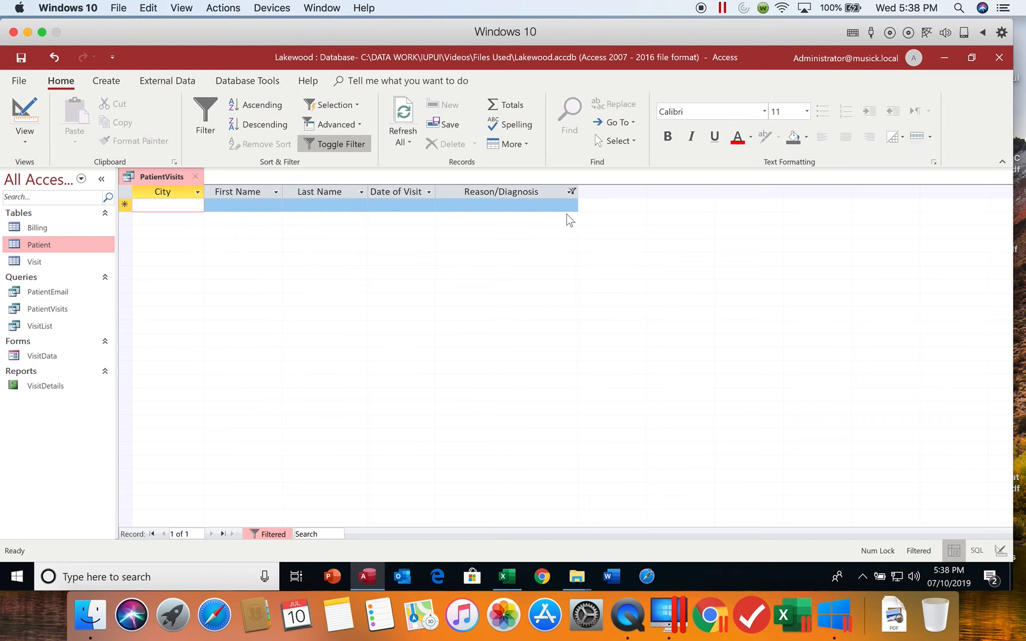
left_click(571, 191)
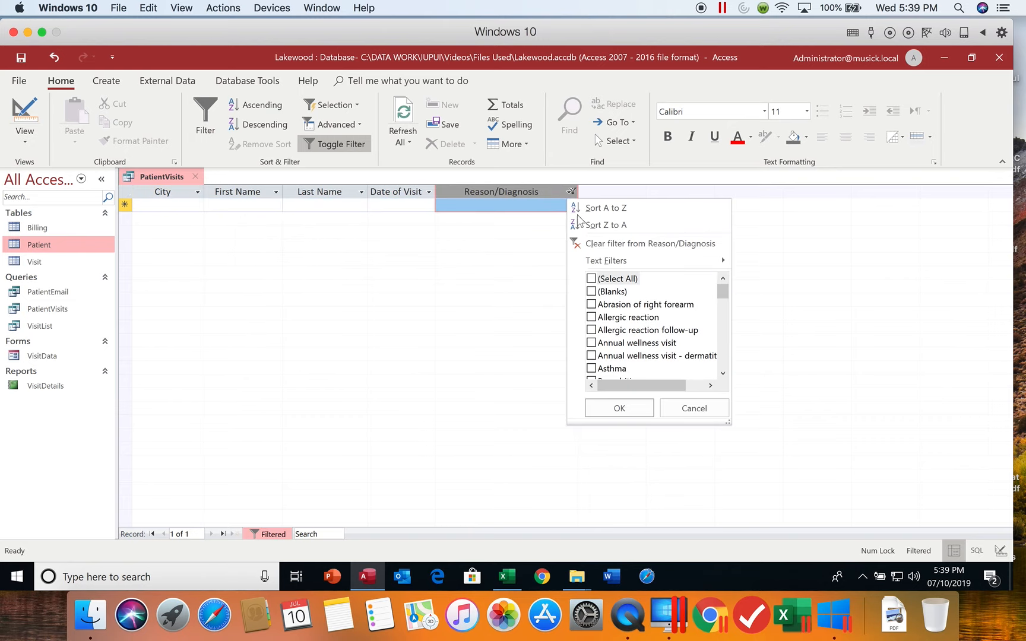
left_click(620, 244)
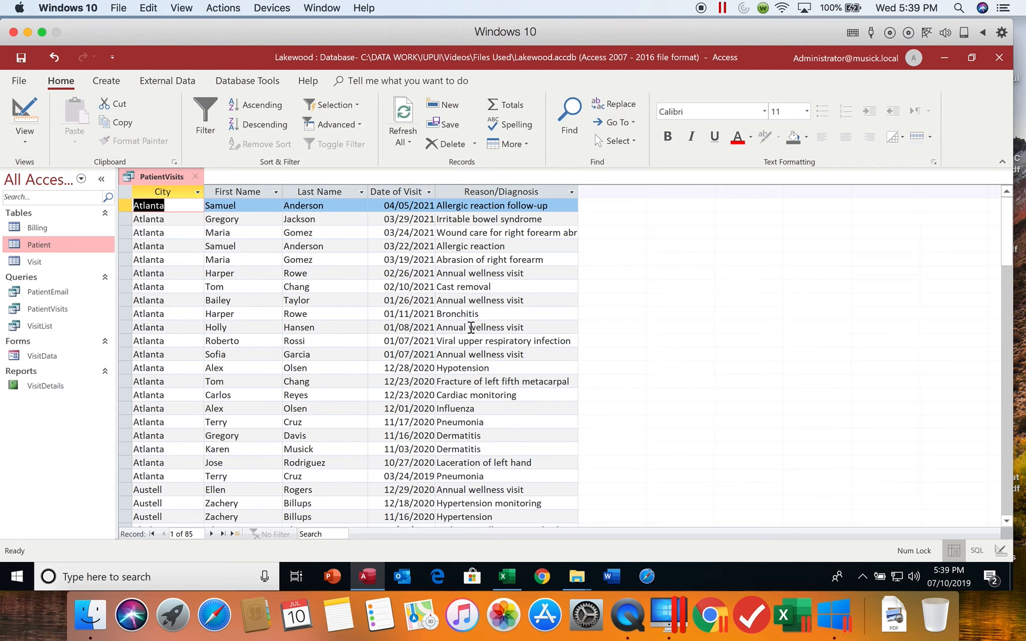
- Filter by selection on the word "wellness" so that Reason/Diagnosis does not contain it
left_click_drag(468, 328, 503, 331)
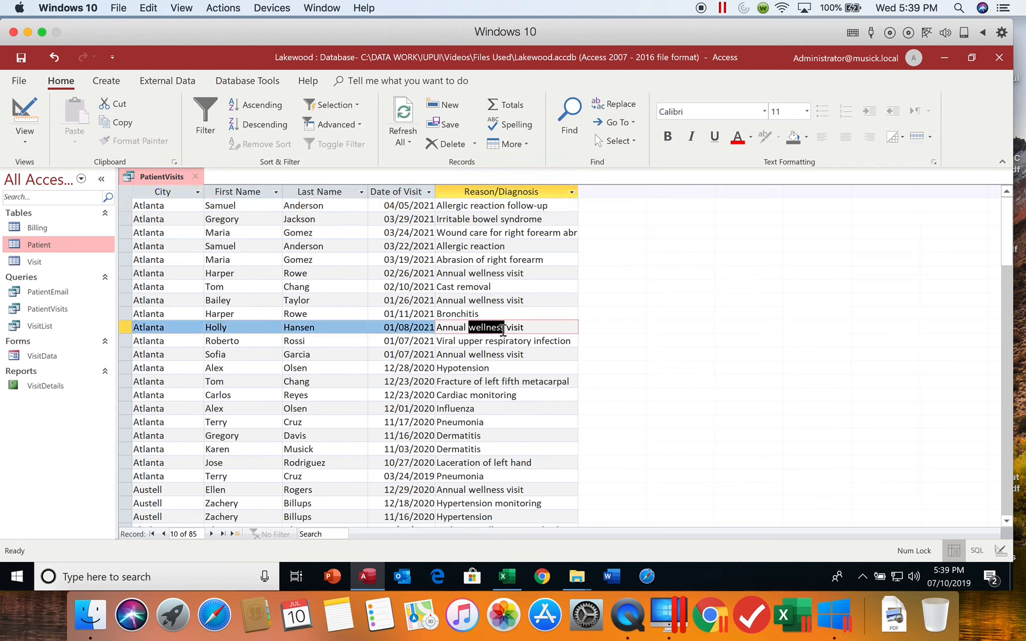
left_click(355, 107)
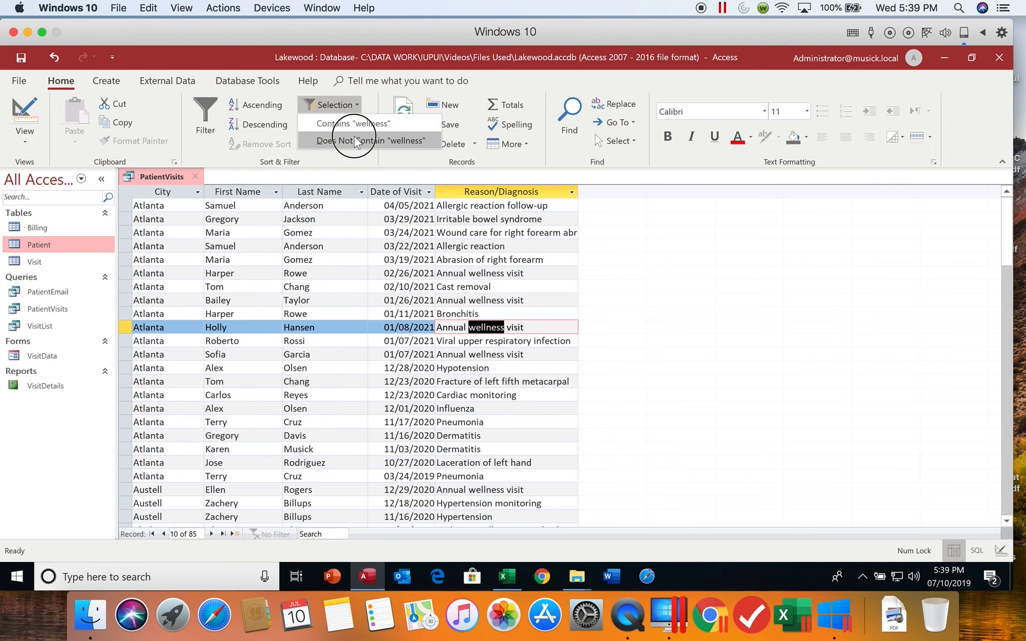
left_click(355, 140)
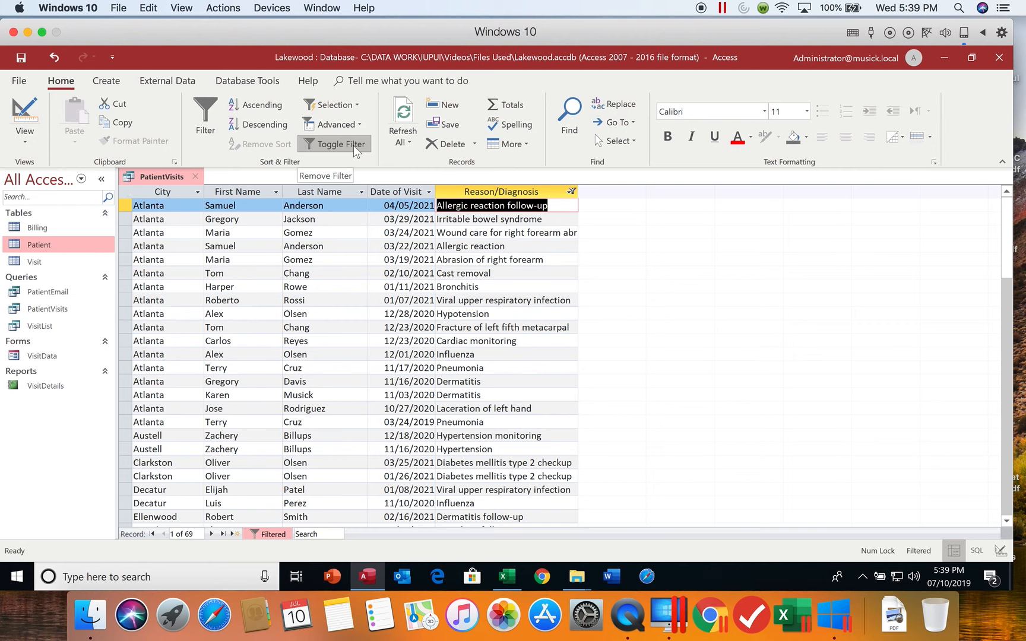
- Clear the Reason/Diagnosis filter and filter Date of Visit by selection to dates ending with 2021
left_click(572, 192)
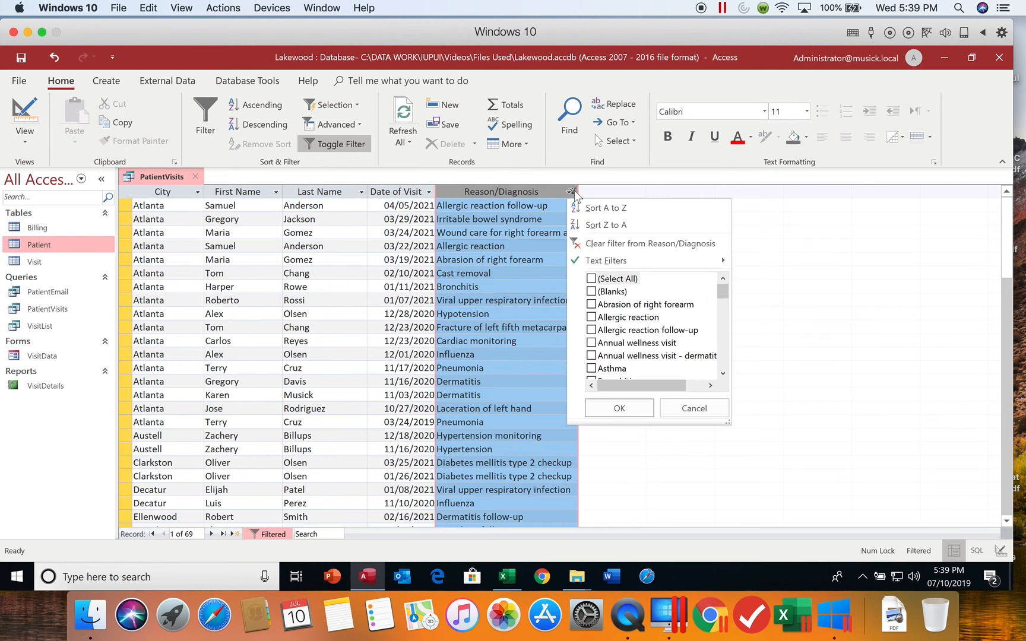
left_click(618, 242)
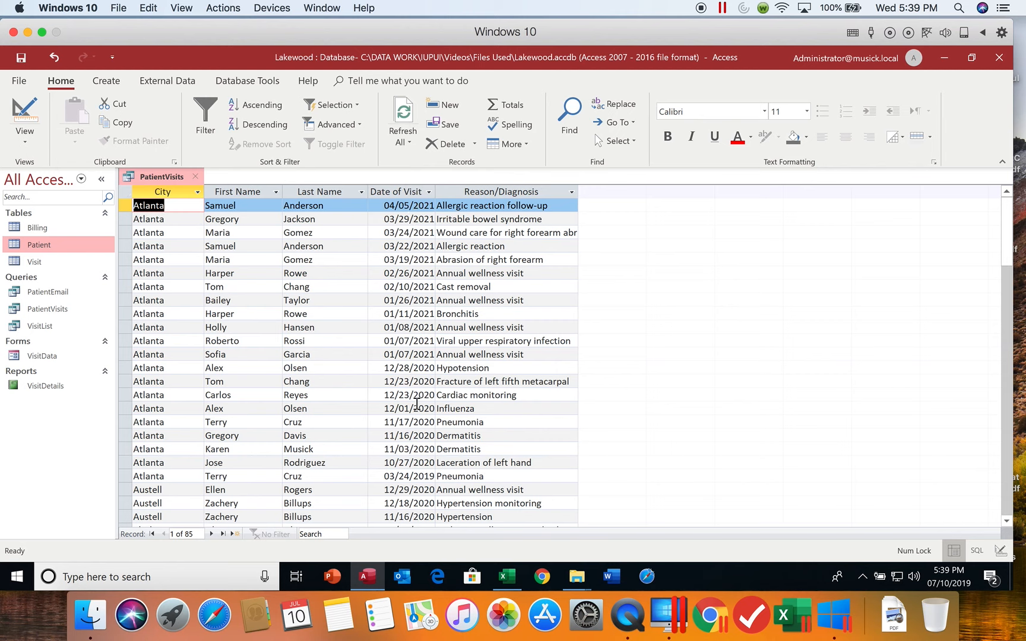
left_click(414, 355)
left_click_drag(414, 355, 436, 355)
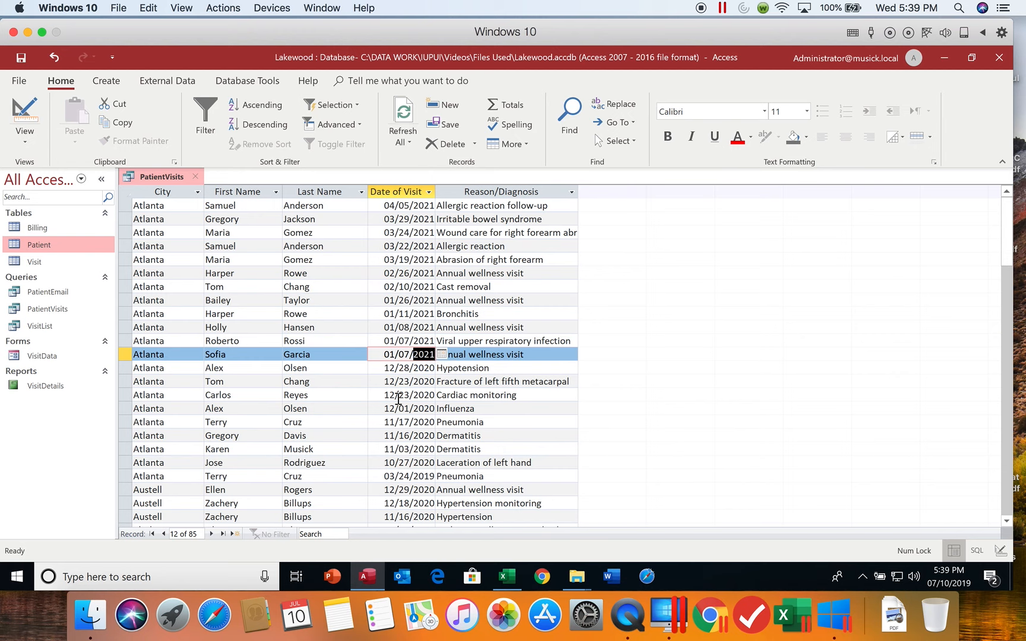
left_click(359, 106)
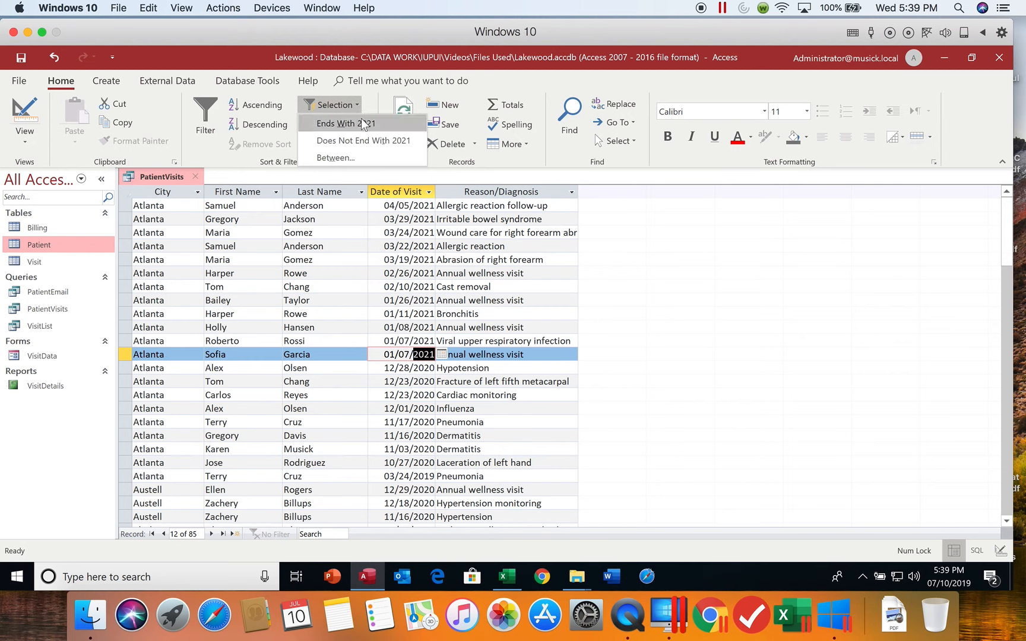
left_click(365, 124)
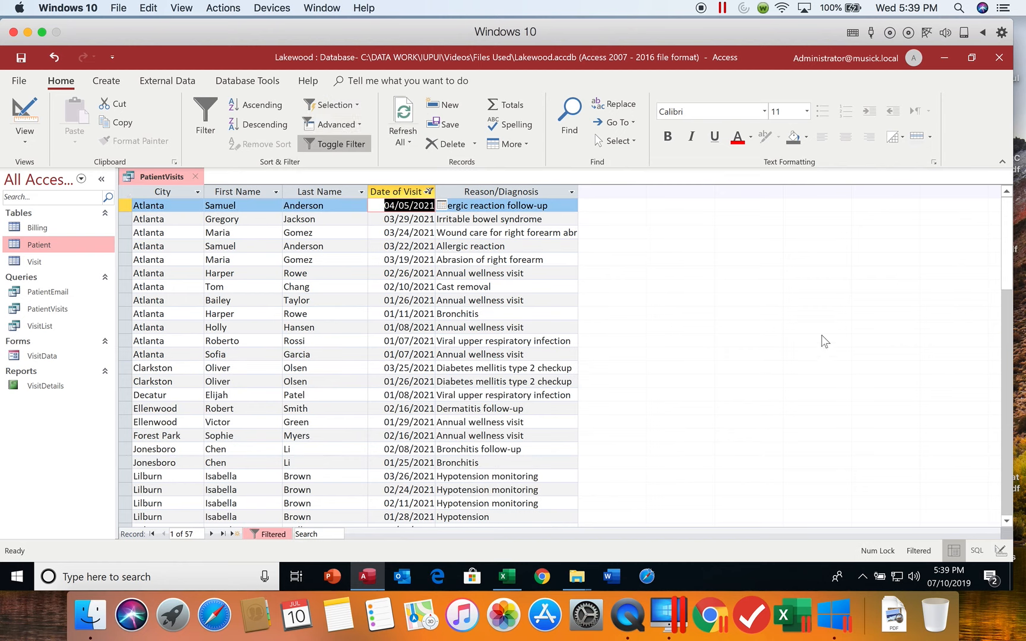
- Review the records filtered to 2021 visits and toggle the filter to compare them with the full results
left_click(1008, 272)
mouse_move(1008, 272)
left_mouse_down()
mouse_move(1016, 413)
mouse_move(1012, 262)
left_mouse_up()
left_click(347, 148)
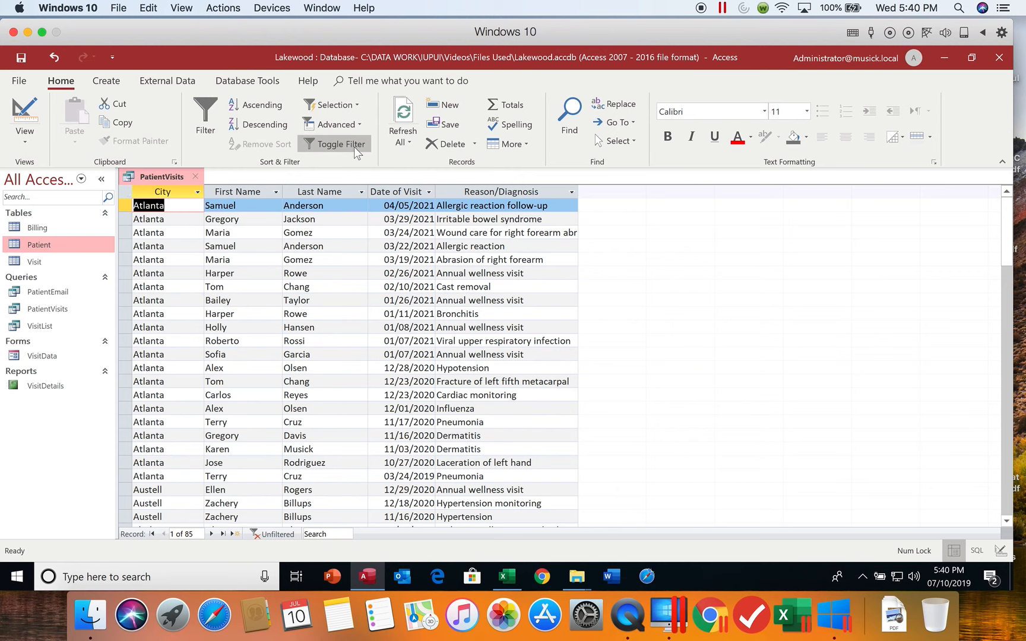
left_click(343, 144)
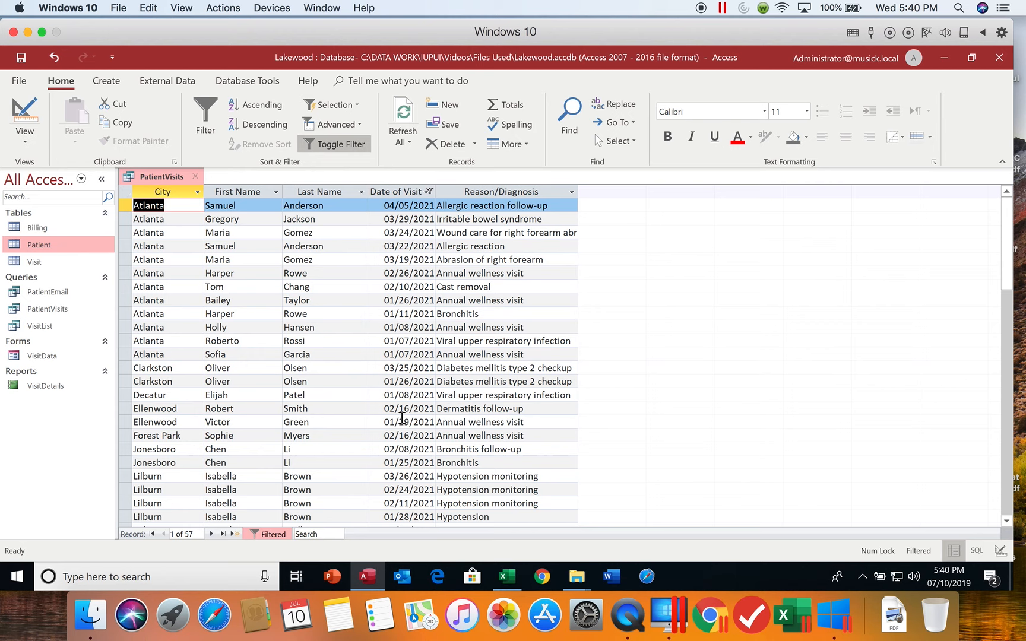
left_click(343, 146)
left_click(340, 143)
- Clear the filter from Date of Visit and close the PatientVisits query with its changes saved
left_click(429, 191)
left_click(469, 244)
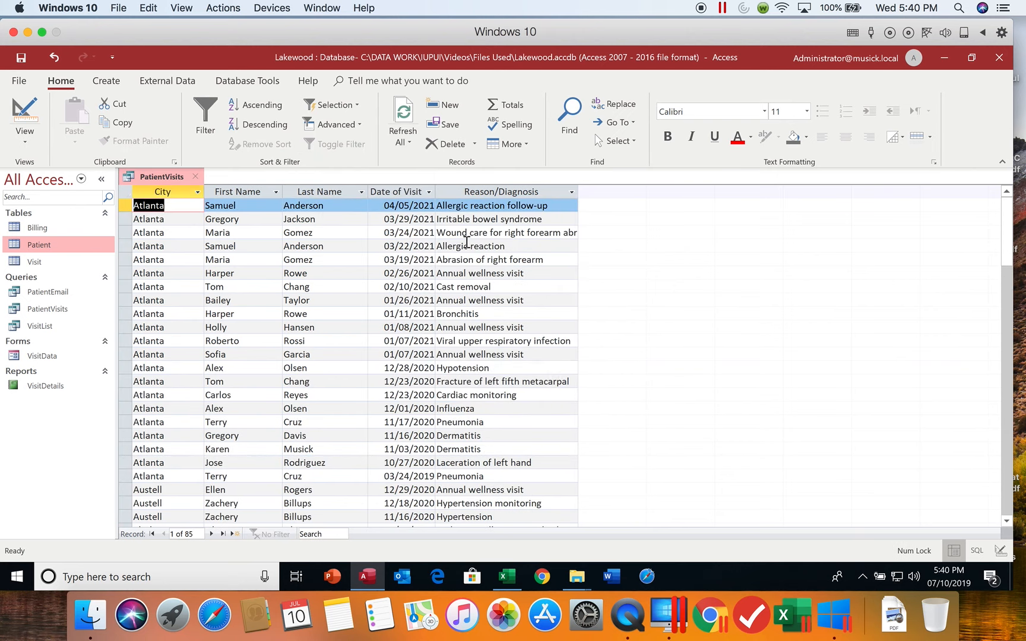
left_click(22, 59)
left_click(195, 177)
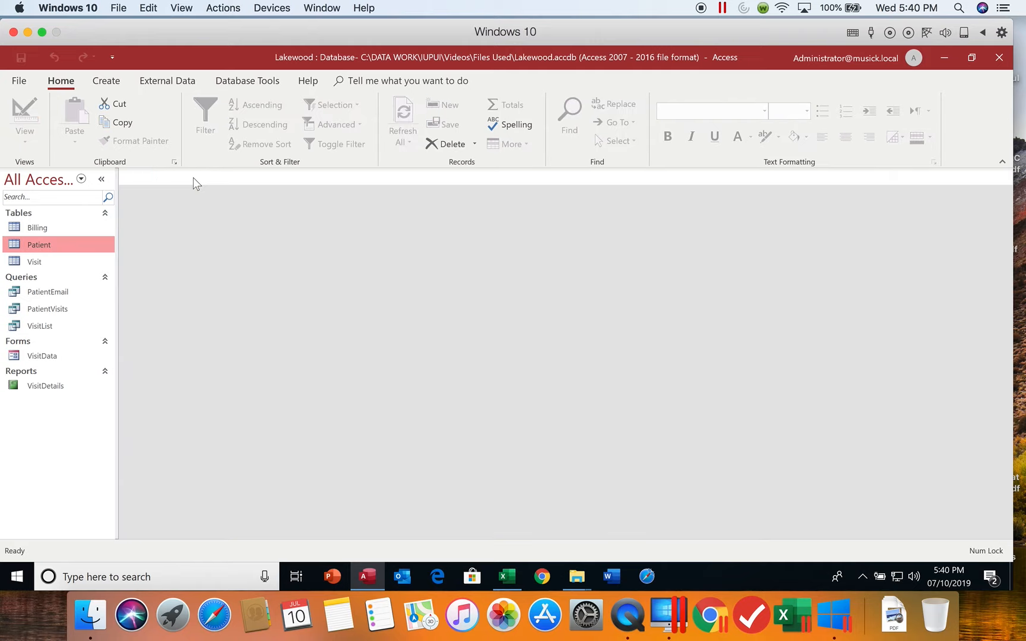